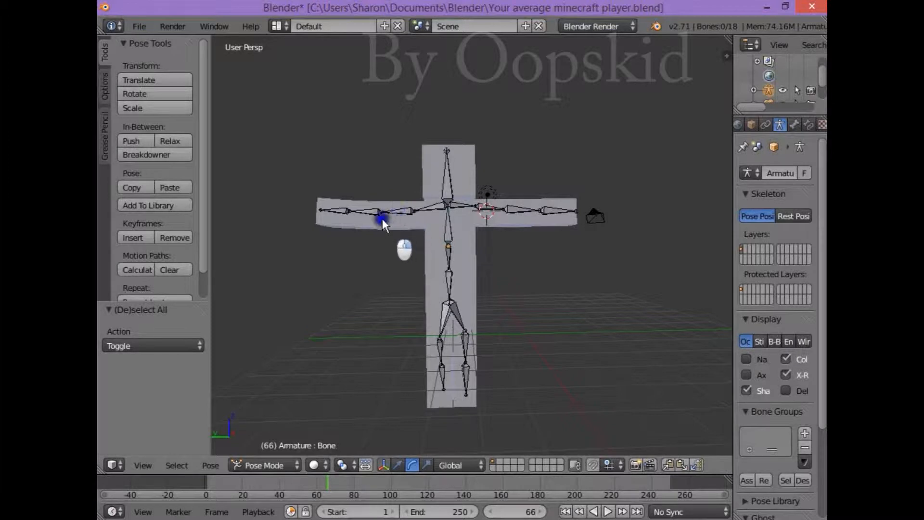
- Test-bend one arm by trackball-rotating its Bone.006 about 24° and 106°, then return it to its straight pose
{"action": "right_click", "coordinate": [368, 212]}
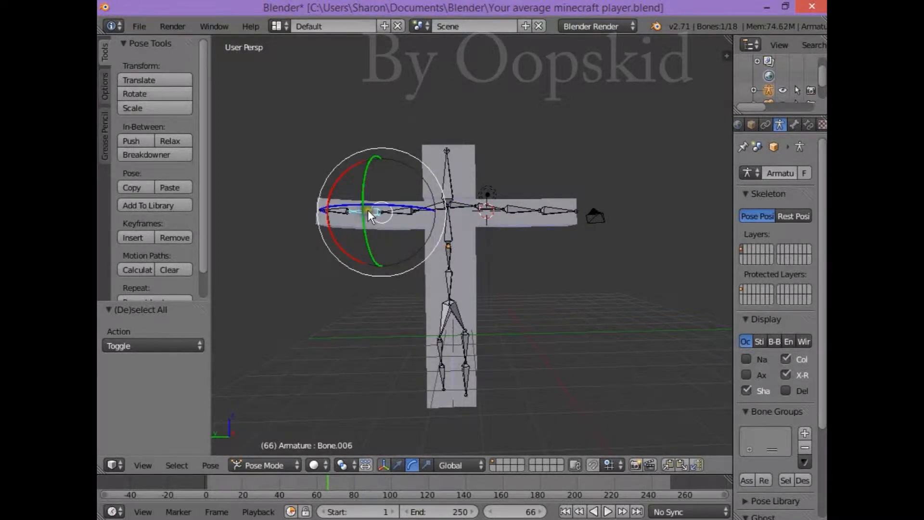
{"action": "left_click_drag", "start_coordinate": [369, 212], "coordinate": [520, 259]}
{"action": "middle_click_drag", "start_coordinate": [533, 270], "coordinate": [486, 309]}
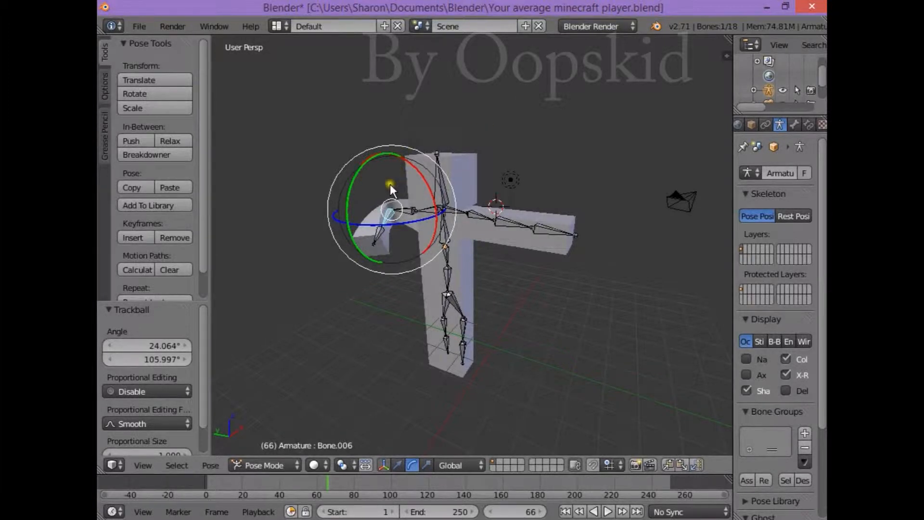
{"action": "left_click_drag", "start_coordinate": [410, 221], "coordinate": [420, 269]}
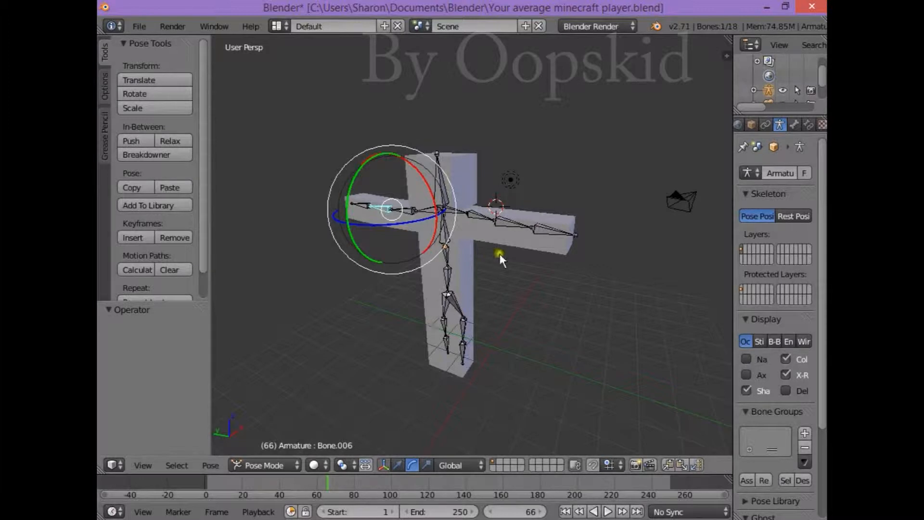
- Bend the opposite arm by trackball-rotating Bone.009 about 31.5° and -74.5°
{"action": "right_click", "coordinate": [504, 223]}
{"action": "left_click_drag", "start_coordinate": [495, 220], "coordinate": [407, 258]}
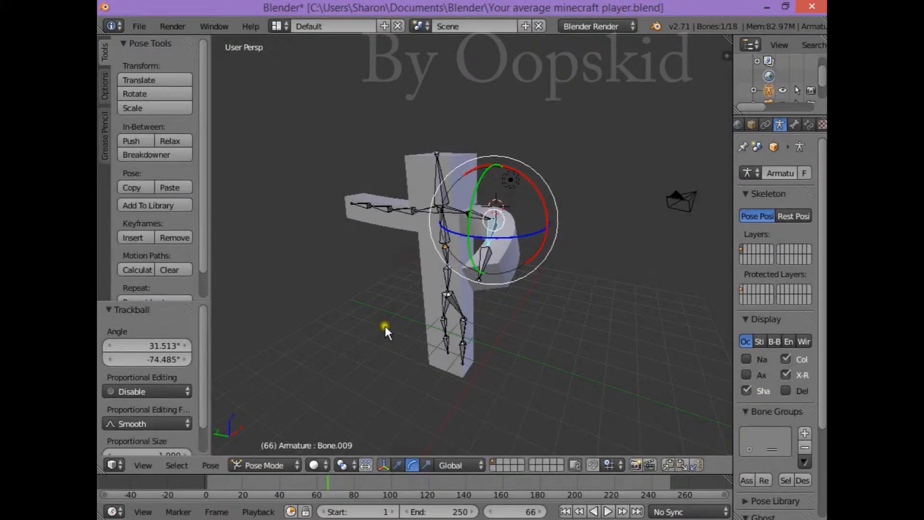
{"action": "middle_click_drag", "start_coordinate": [385, 325], "coordinate": [452, 167]}
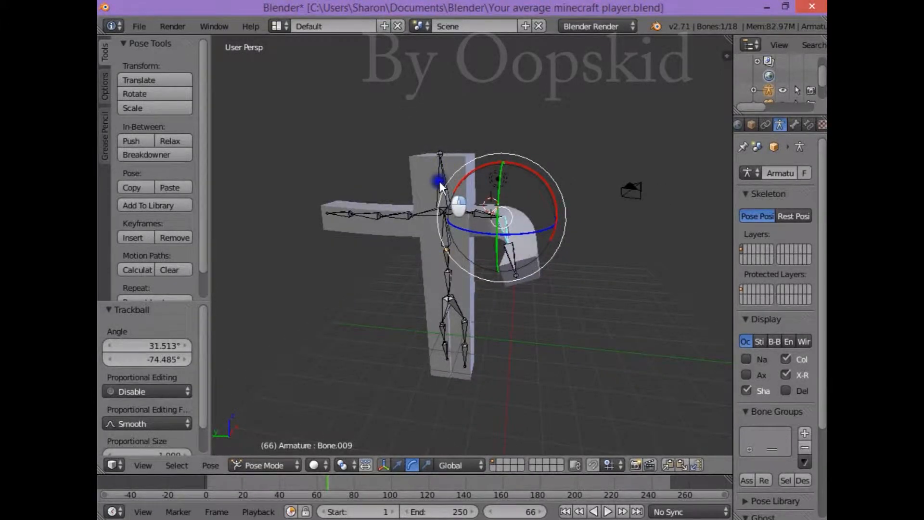
- Tilt the head by trackball-rotating Bone.015 about 31° and 8.6°
{"action": "right_click", "coordinate": [443, 205]}
{"action": "left_click_drag", "start_coordinate": [445, 204], "coordinate": [455, 264]}
{"action": "middle_click_drag", "start_coordinate": [456, 264], "coordinate": [374, 222]}
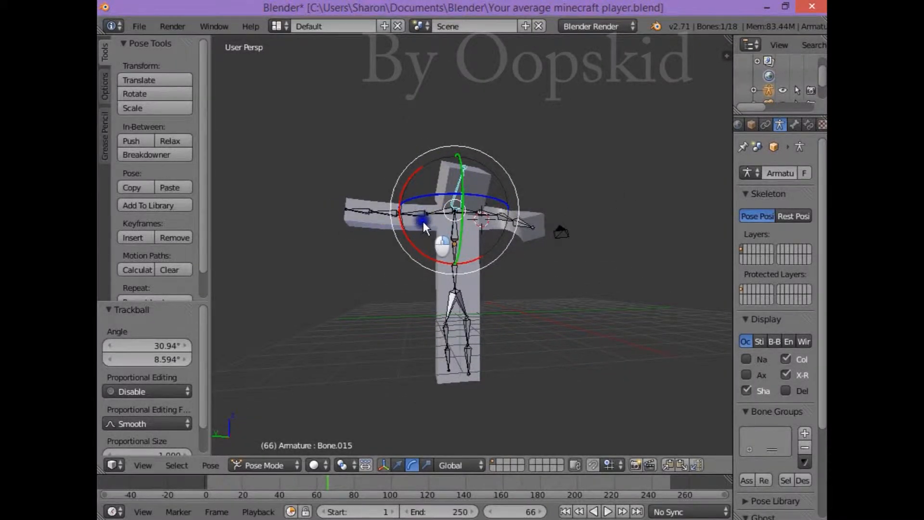
- Try moving the shoulder bone Bone.004 about -0.038 along X, and undo the move
{"action": "right_click", "coordinate": [423, 220]}
{"action": "key", "text": "r"}
{"action": "key", "text": "g"}
{"action": "left_click", "coordinate": [394, 218]}
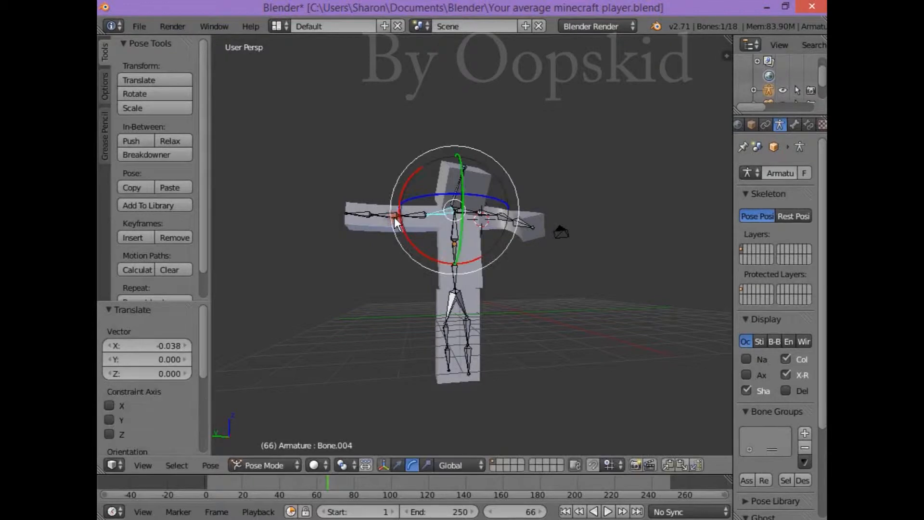
{"action": "key", "text": "ctrl+z"}
- Try swinging the straight arm downward by rotating its upper-arm bone Bone.005
{"action": "right_click", "coordinate": [410, 212]}
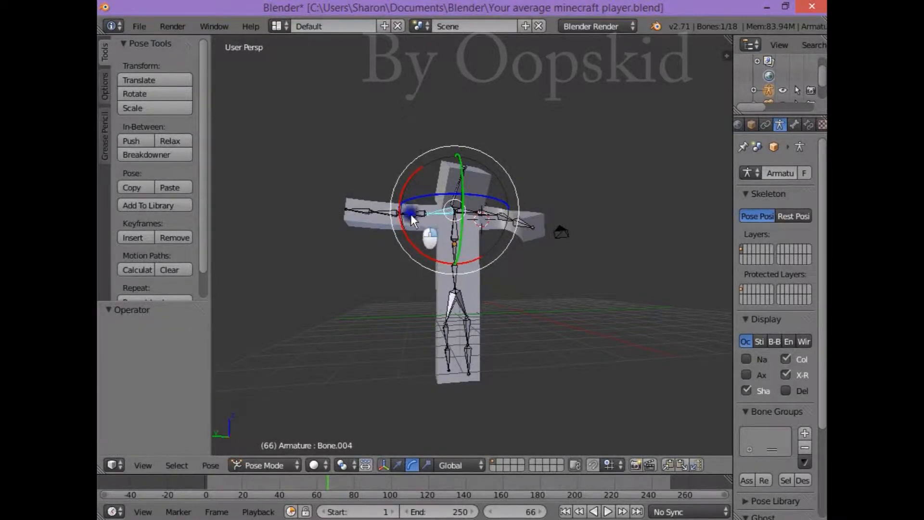
{"action": "key", "text": "r"}
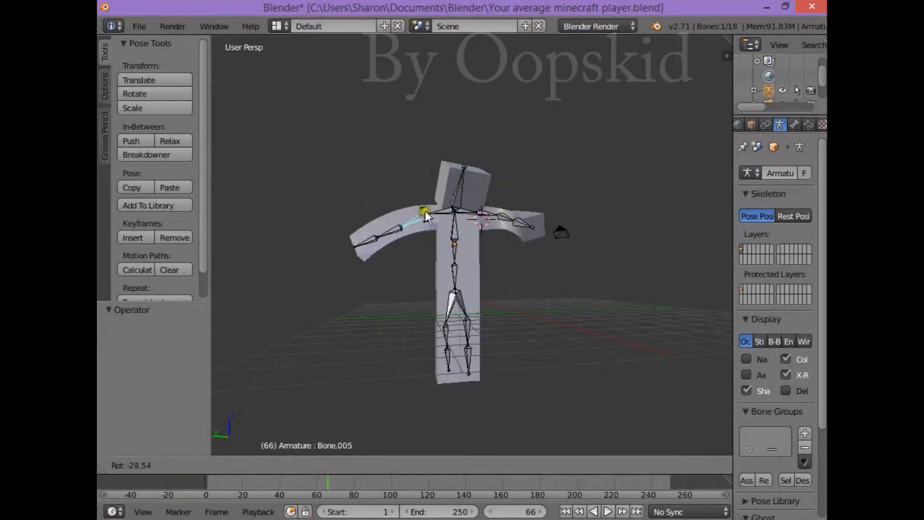
{"action": "left_click", "coordinate": [432, 196]}
- Undo the test rotations of the head and of the bent arm
{"action": "middle_click_drag", "start_coordinate": [432, 196], "coordinate": [628, 345]}
{"action": "scroll", "coordinate": [621, 349], "scroll_direction": "down", "scroll_amount": 3}
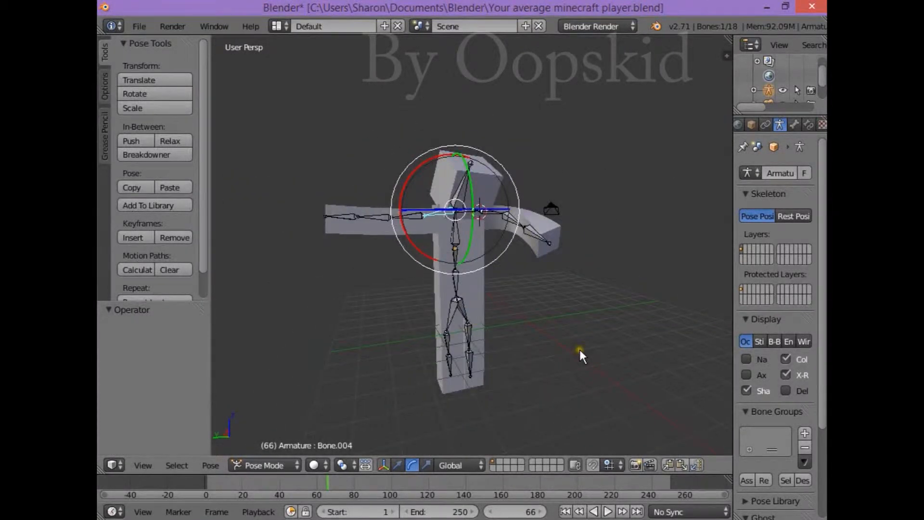
{"action": "middle_click_drag", "start_coordinate": [549, 356], "coordinate": [487, 354]}
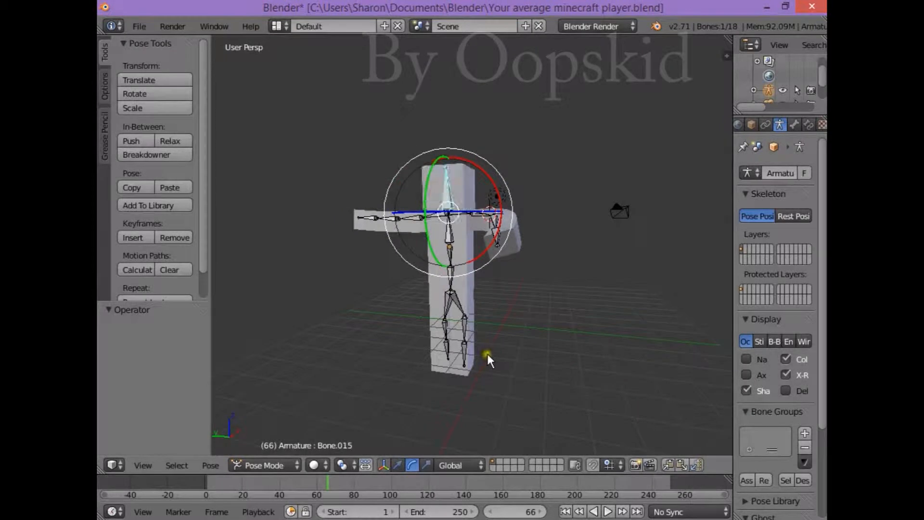
{"action": "key", "text": "ctrl+z"}
{"action": "key", "text": "ctrl+z"}
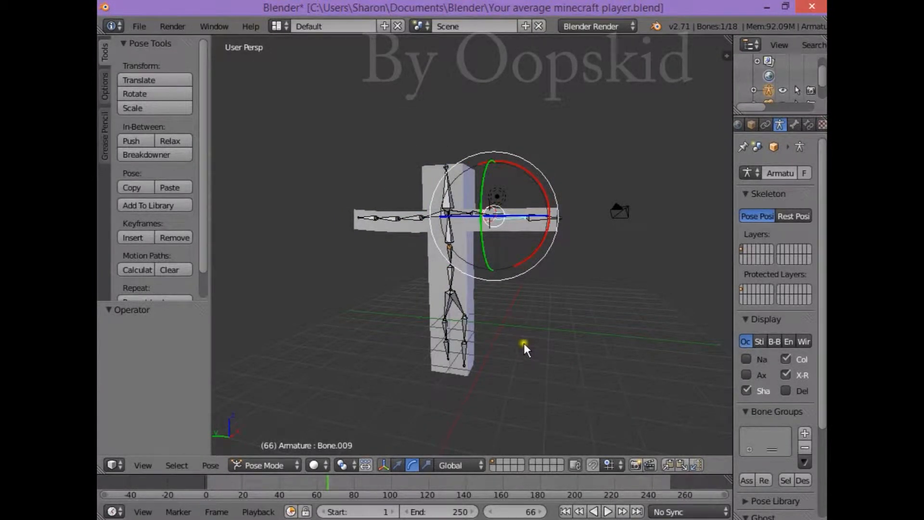
{"action": "middle_click_drag", "start_coordinate": [524, 343], "coordinate": [565, 322]}
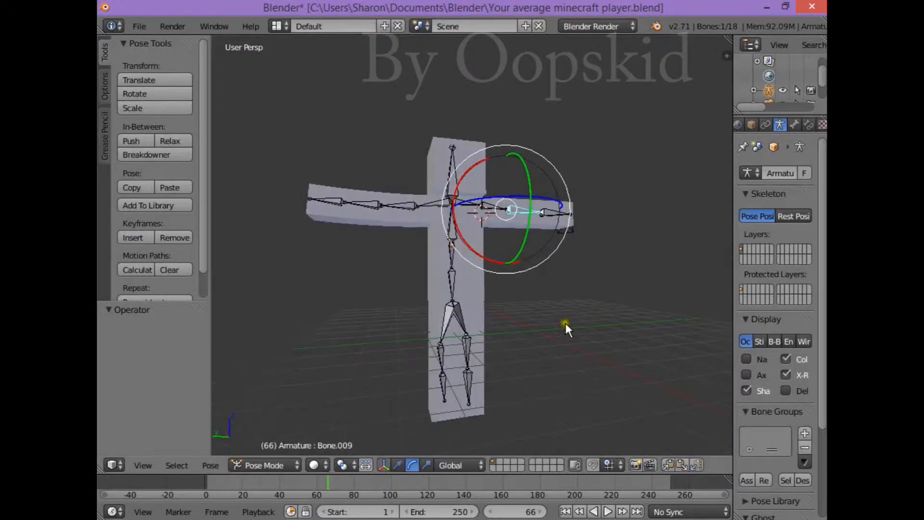
- Start a new scene by reloading the startup file
{"action": "left_click", "coordinate": [140, 26]}
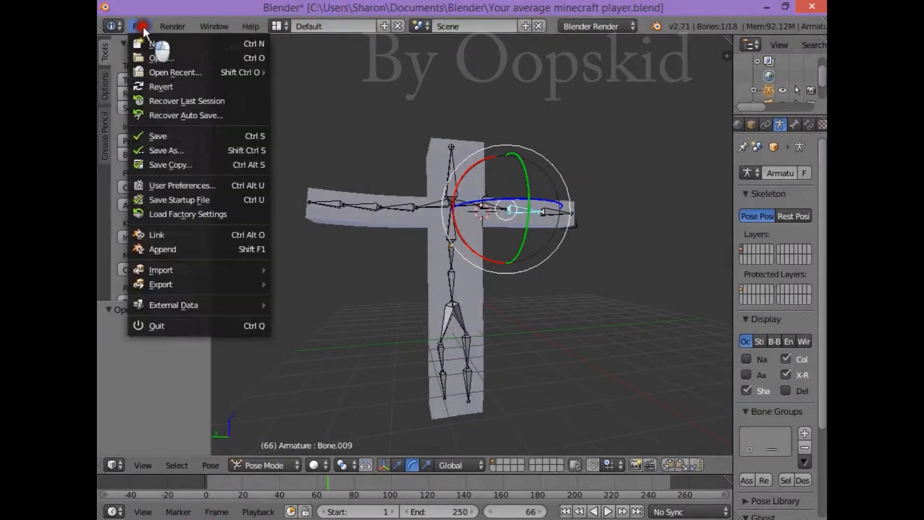
{"action": "left_click", "coordinate": [184, 45]}
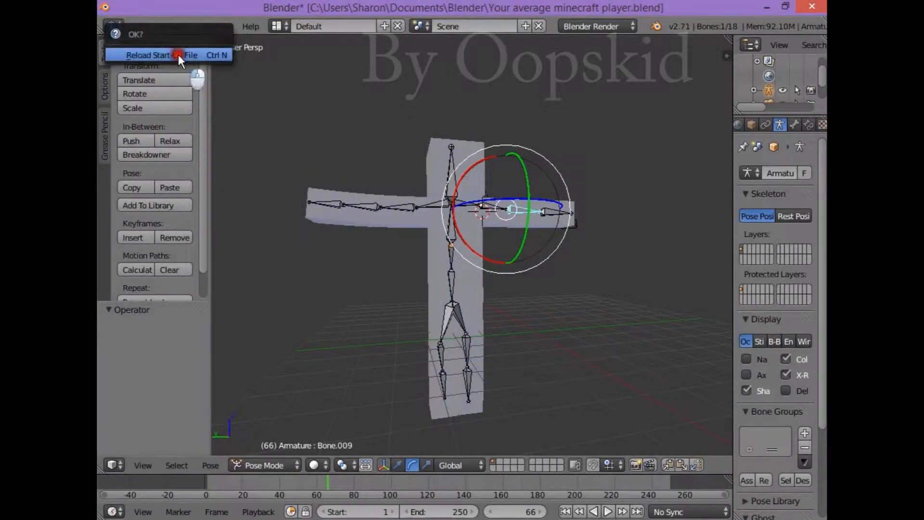
{"action": "left_click", "coordinate": [178, 55]}
- Raise the default cube high above the grid along Z, first by about 3.7 and finally by about 0.87 more
{"action": "left_click_drag", "start_coordinate": [468, 214], "coordinate": [477, 125]}
{"action": "middle_click_drag", "start_coordinate": [616, 275], "coordinate": [560, 283]}
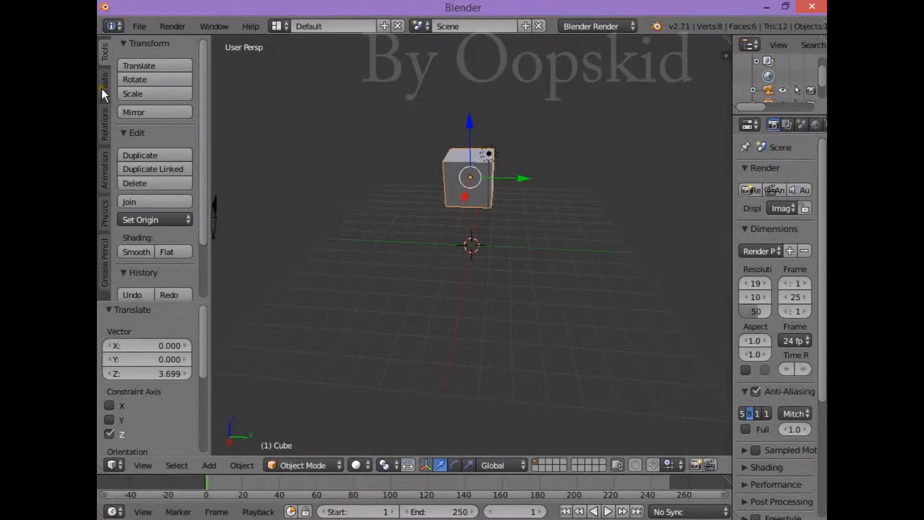
{"action": "left_click_drag", "start_coordinate": [470, 122], "coordinate": [461, 61]}
{"action": "middle_click_drag", "start_coordinate": [542, 153], "coordinate": [688, 253]}
{"action": "left_click_drag", "start_coordinate": [469, 71], "coordinate": [465, 39]}
{"action": "middle_click_drag", "start_coordinate": [628, 153], "coordinate": [553, 154]}
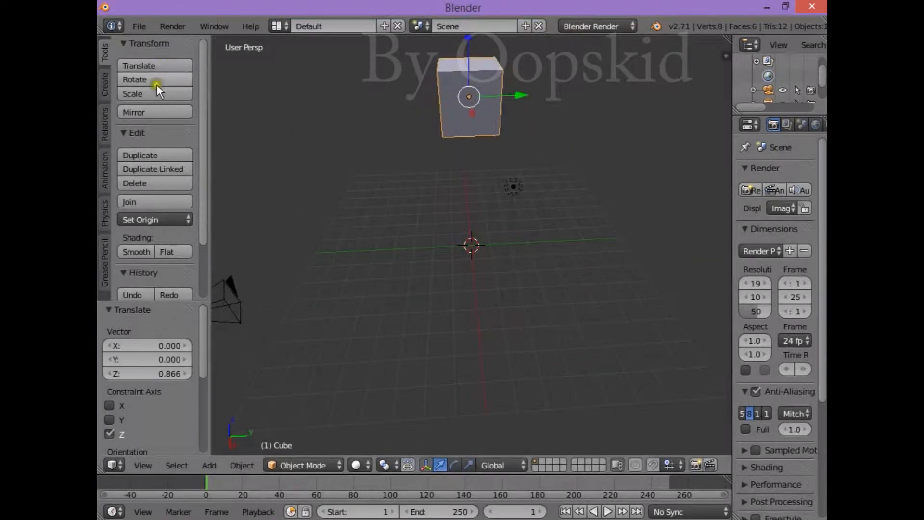
- Try adding a monkey mesh raised along Z and a second cube primitive, undoing each addition
{"action": "left_click", "coordinate": [105, 87]}
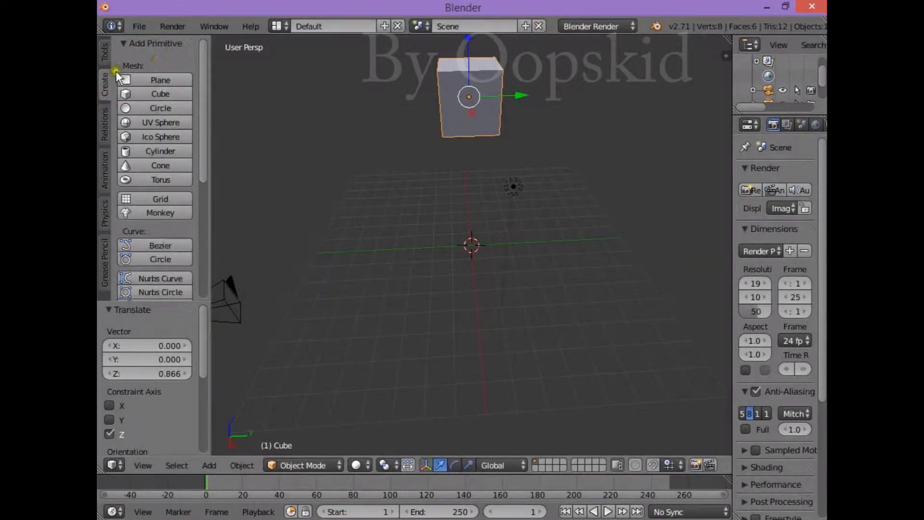
{"action": "left_click", "coordinate": [105, 124]}
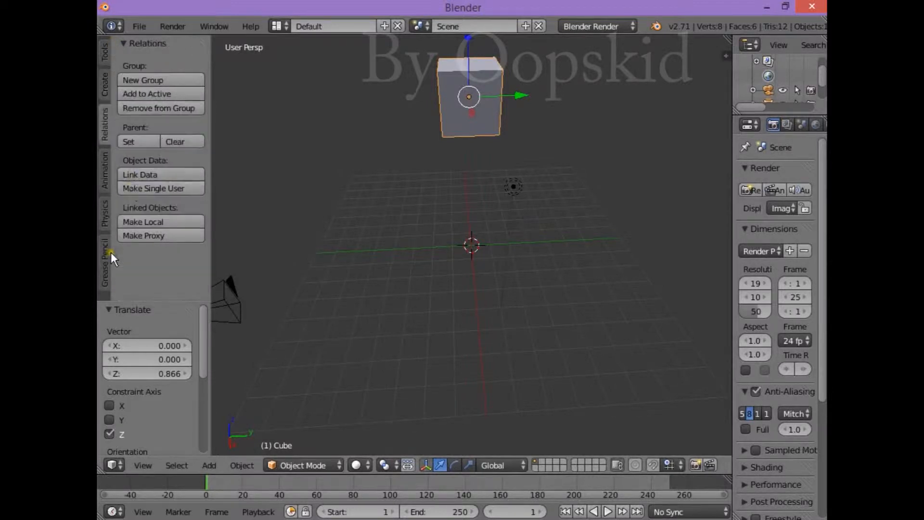
{"action": "left_click", "coordinate": [105, 89]}
{"action": "left_click", "coordinate": [149, 212]}
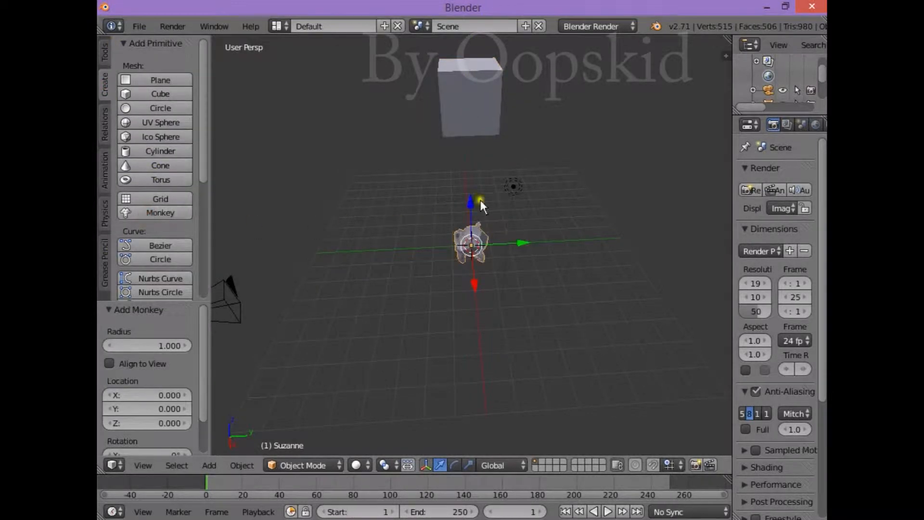
{"action": "left_click_drag", "start_coordinate": [473, 199], "coordinate": [471, 115]}
{"action": "middle_click_drag", "start_coordinate": [377, 282], "coordinate": [357, 320]}
{"action": "key", "text": "ctrl+z"}
{"action": "key", "text": "ctrl+z"}
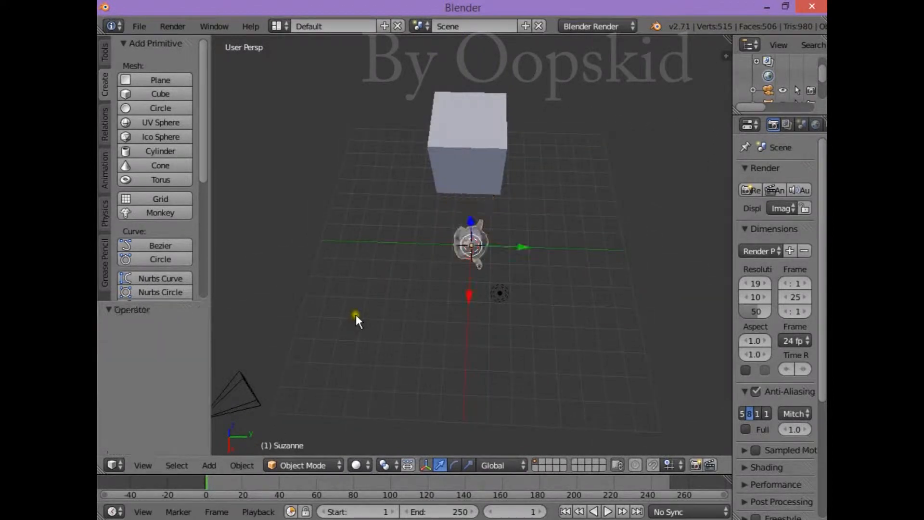
{"action": "middle_click_drag", "start_coordinate": [424, 360], "coordinate": [427, 276]}
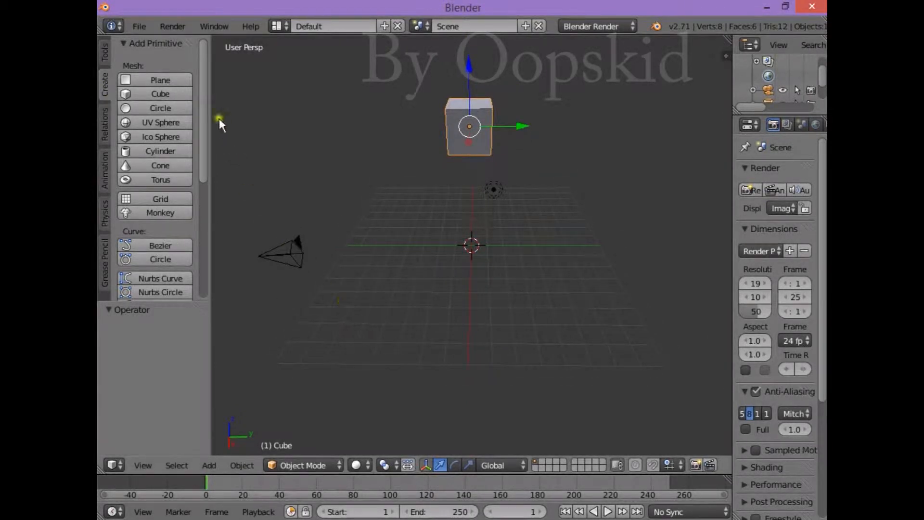
{"action": "left_click", "coordinate": [151, 94]}
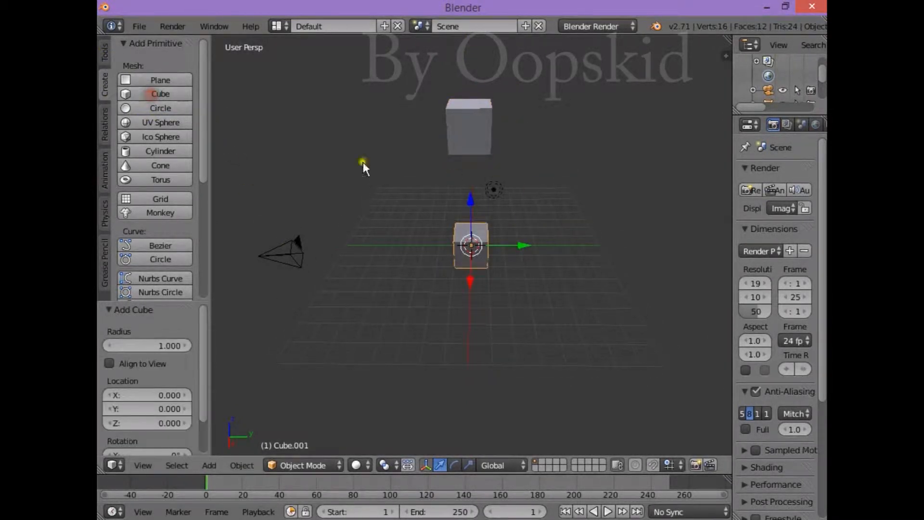
{"action": "key", "text": "ctrl+z"}
- Try placing a duplicate of the cube about 5.4 away along Y, and undo it
{"action": "left_click", "coordinate": [104, 55]}
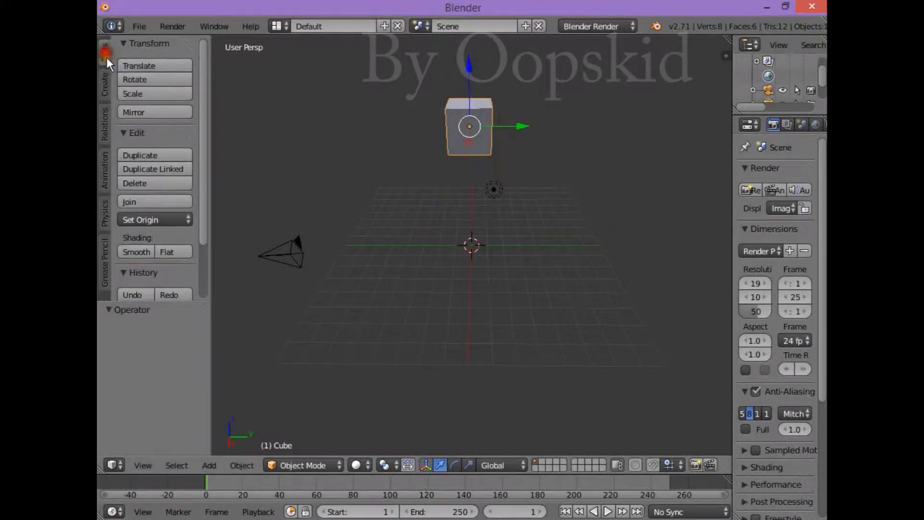
{"action": "left_click", "coordinate": [145, 155]}
{"action": "left_click", "coordinate": [261, 134]}
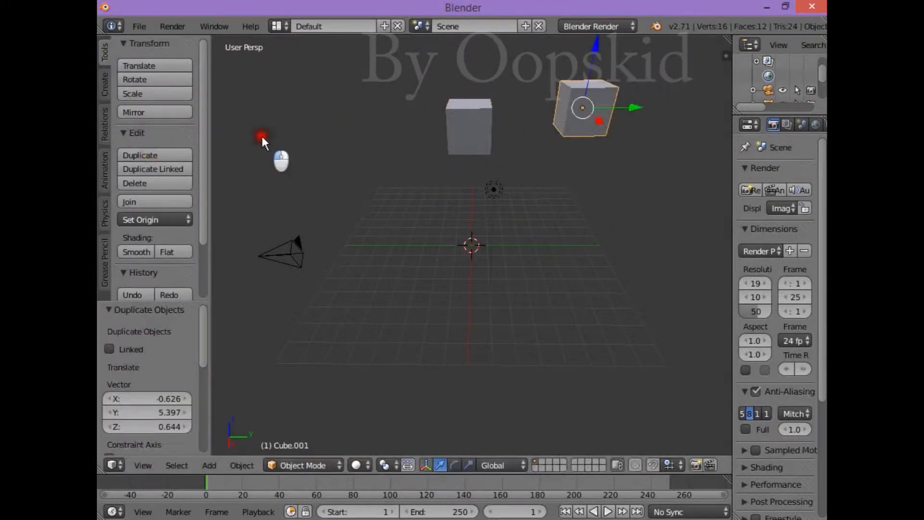
{"action": "key", "text": "ctrl+z"}
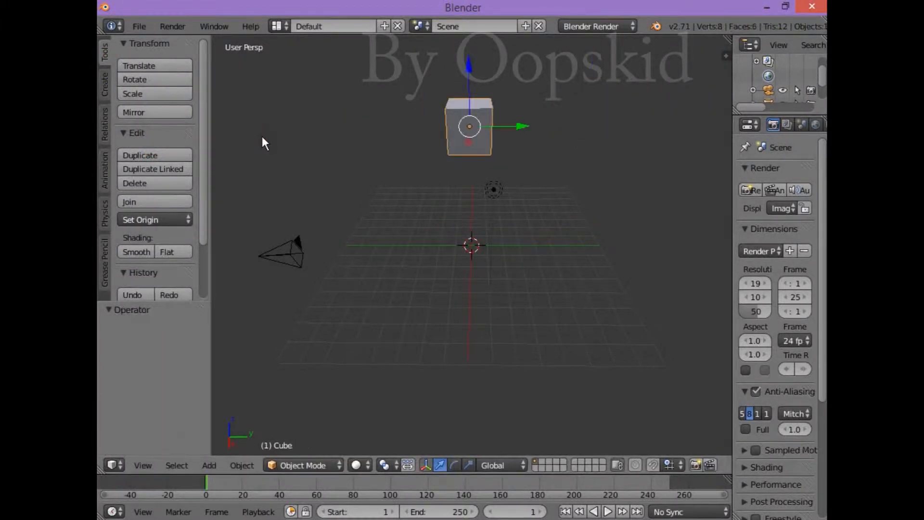
- Duplicate the cube in place and lower the copy about 1.875 along Z
{"action": "left_click", "coordinate": [140, 152]}
{"action": "right_click", "coordinate": [140, 150]}
{"action": "mouse_move", "coordinate": [469, 93]}
{"action": "left_mouse_down"}
{"action": "mouse_move", "coordinate": [469, 73]}
{"action": "mouse_move", "coordinate": [463, 106]}
{"action": "left_mouse_up"}
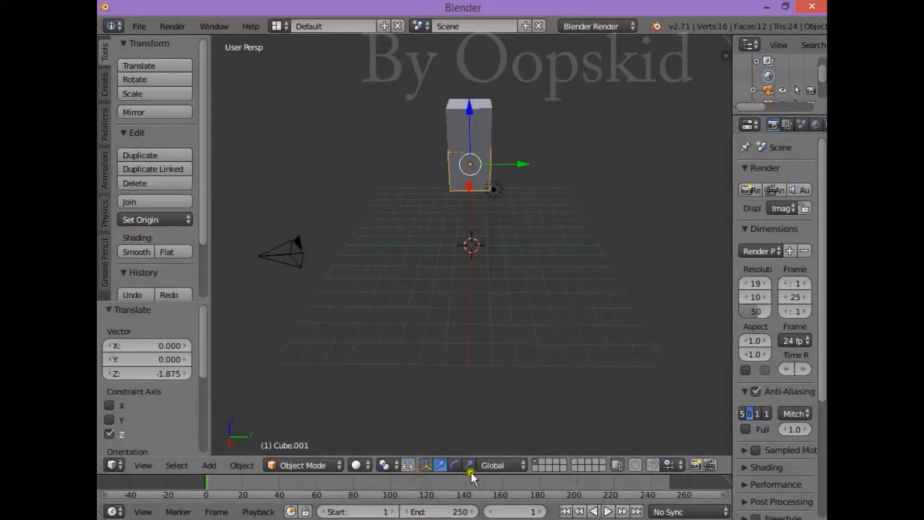
- Narrow the lower cube along its X axis with the scale manipulator
{"action": "left_click", "coordinate": [484, 466]}
{"action": "left_click", "coordinate": [469, 464]}
{"action": "middle_click_drag", "start_coordinate": [572, 249], "coordinate": [448, 203]}
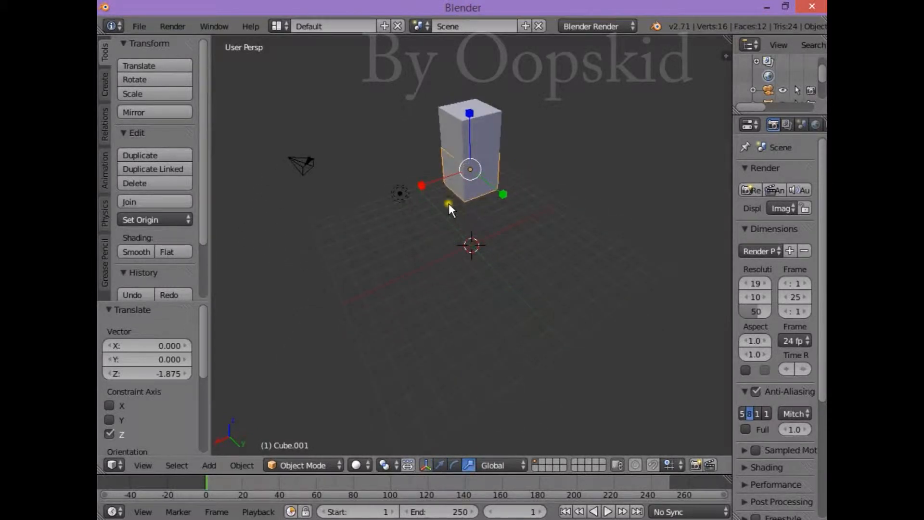
{"action": "mouse_move", "coordinate": [423, 190]}
{"action": "left_mouse_down"}
{"action": "mouse_move", "coordinate": [438, 186]}
{"action": "mouse_move", "coordinate": [419, 183]}
{"action": "left_mouse_up"}
- Try rotating the lower cube freely with the rotation manipulator
{"action": "left_click", "coordinate": [442, 465]}
{"action": "left_click", "coordinate": [453, 467]}
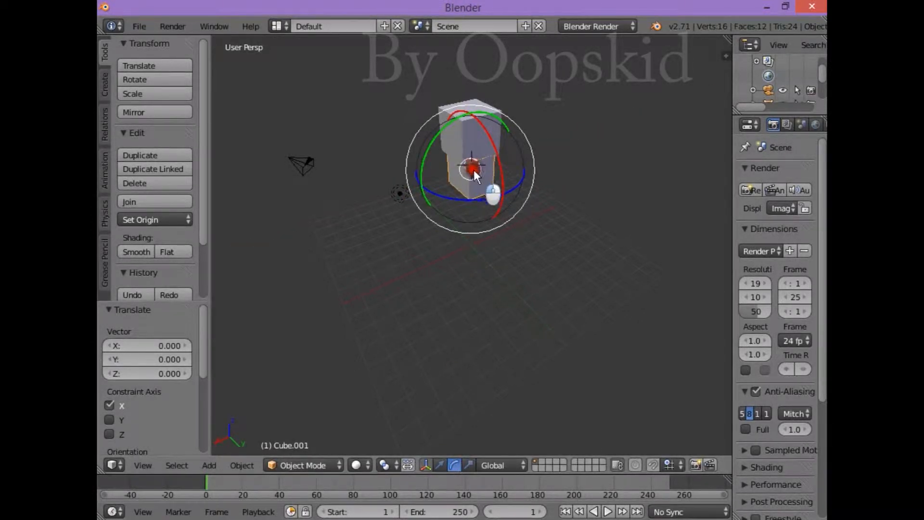
{"action": "left_click_drag", "start_coordinate": [472, 170], "coordinate": [459, 135]}
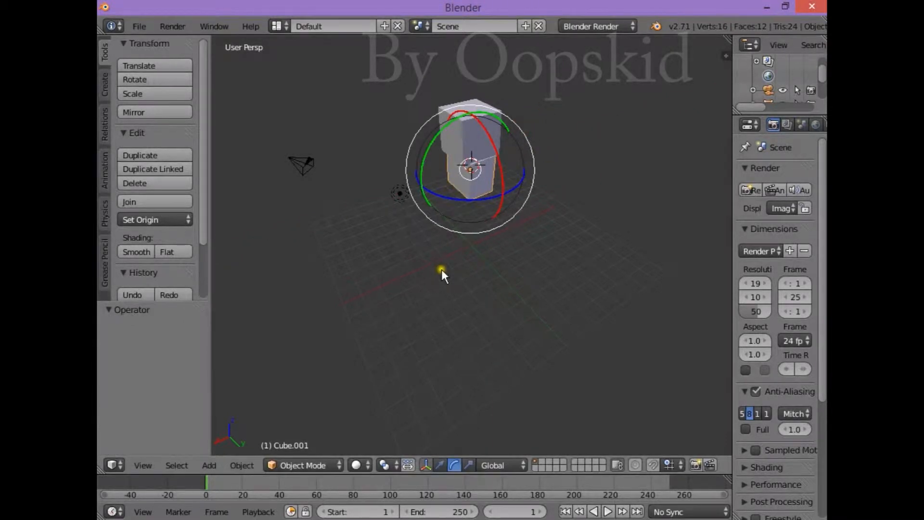
- Scale the lower cube by about 0.88 along X and about 3.05 along Z to form the body
{"action": "middle_click_drag", "start_coordinate": [391, 277], "coordinate": [664, 238]}
{"action": "left_click", "coordinate": [467, 465]}
{"action": "left_click_drag", "start_coordinate": [527, 159], "coordinate": [518, 161]}
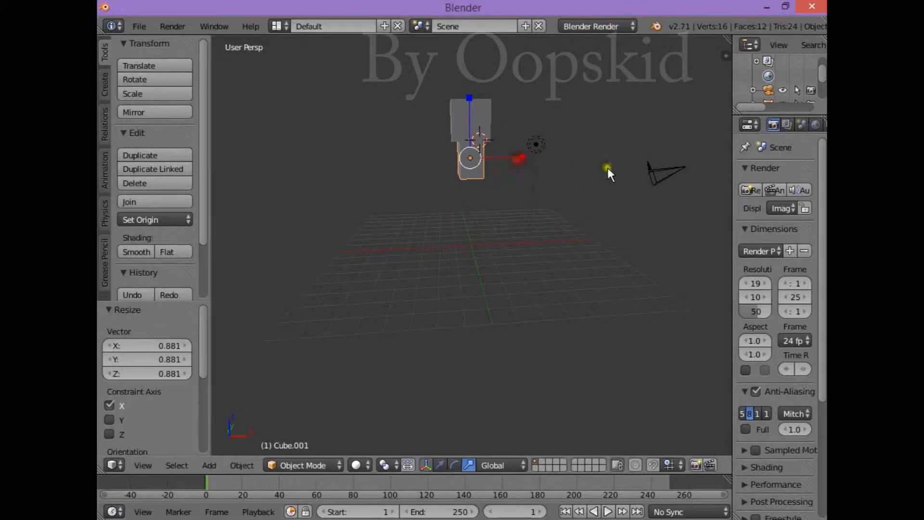
{"action": "middle_click_drag", "start_coordinate": [607, 168], "coordinate": [422, 186]}
{"action": "left_click_drag", "start_coordinate": [471, 101], "coordinate": [469, 424]}
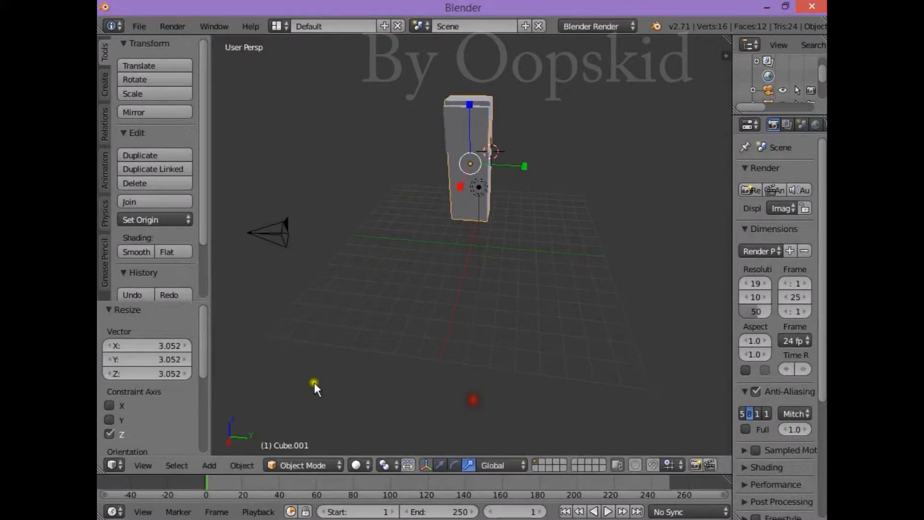
- Lower the stretched body block about 1.94 along Z so it sits beneath the head cube
{"action": "left_click", "coordinate": [442, 466]}
{"action": "left_click_drag", "start_coordinate": [459, 109], "coordinate": [466, 136]}
{"action": "mouse_move", "coordinate": [646, 275]}
{"action": "middle_mouse_down"}
{"action": "mouse_move", "coordinate": [486, 241]}
{"action": "mouse_move", "coordinate": [657, 227]}
{"action": "mouse_move", "coordinate": [671, 258]}
{"action": "mouse_move", "coordinate": [640, 279]}
{"action": "middle_mouse_up"}
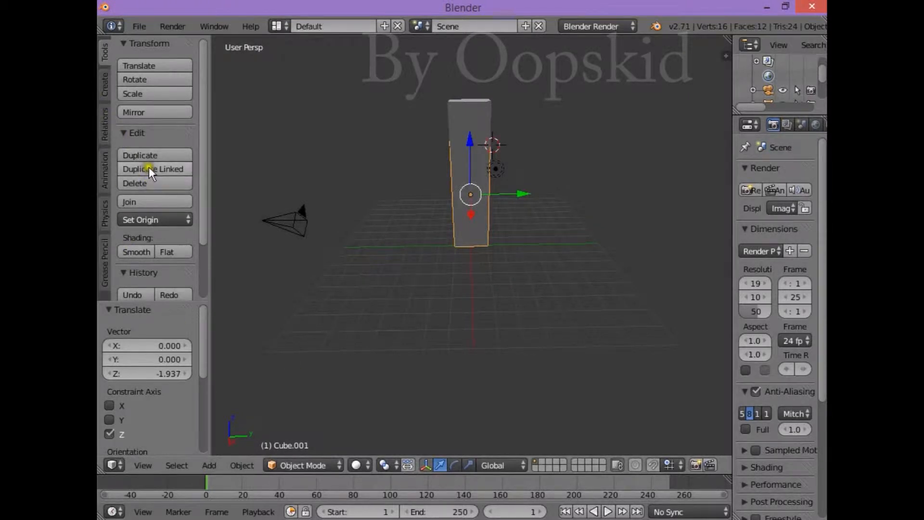
- Try placing a duplicate of the body block about 1.8 away along negative Y, and undo it
{"action": "left_click", "coordinate": [147, 155]}
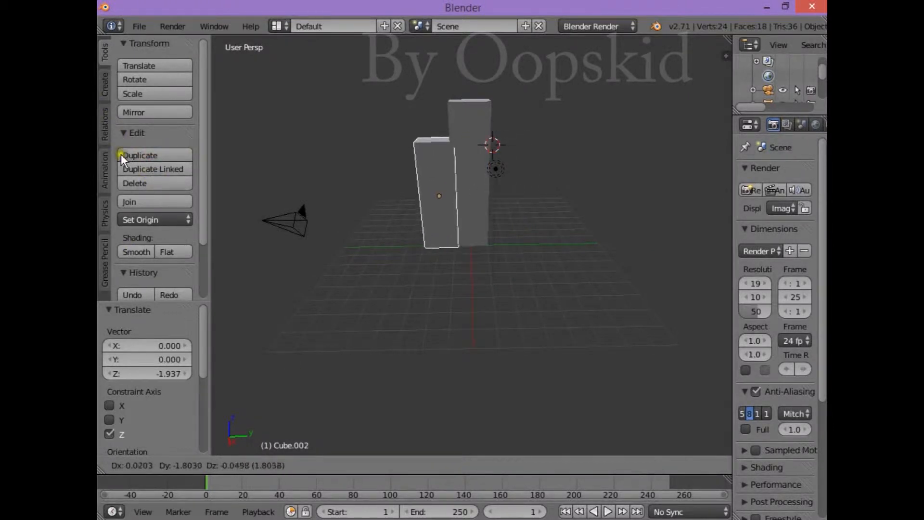
{"action": "left_click", "coordinate": [119, 152]}
{"action": "key", "text": "ctrl+z"}
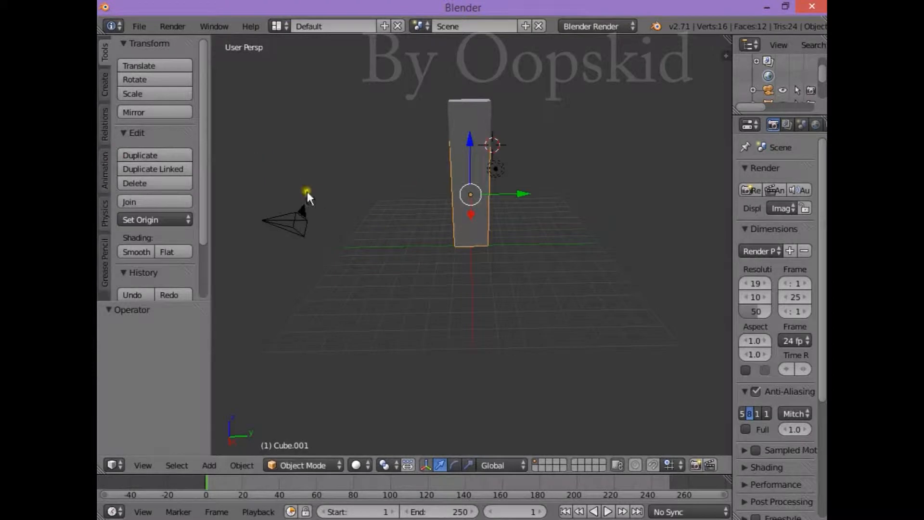
- Duplicate the body block and move the copy 1.92 along negative Y
{"action": "left_click", "coordinate": [148, 158]}
{"action": "left_click", "coordinate": [149, 157]}
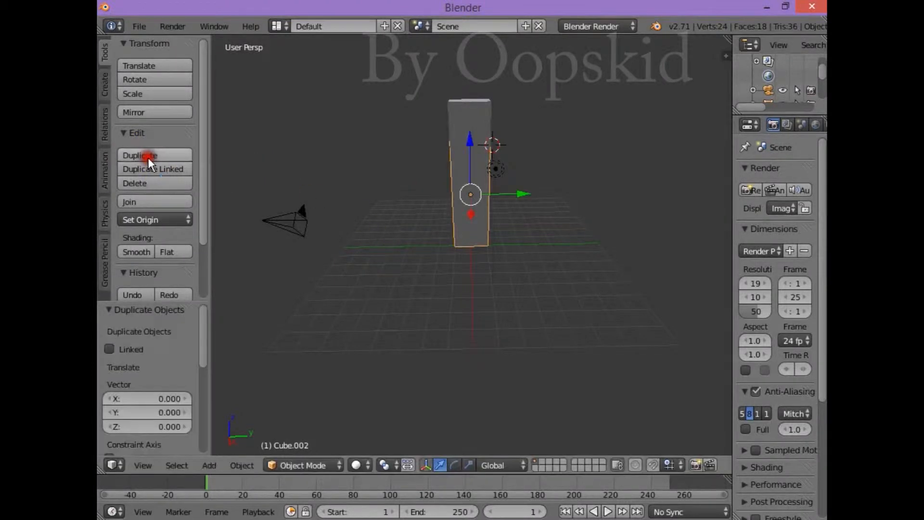
{"action": "left_click_drag", "start_coordinate": [509, 195], "coordinate": [484, 193]}
- Narrow the copied block along Y and shift it about 0.41 along positive Y against the body
{"action": "left_click", "coordinate": [468, 465]}
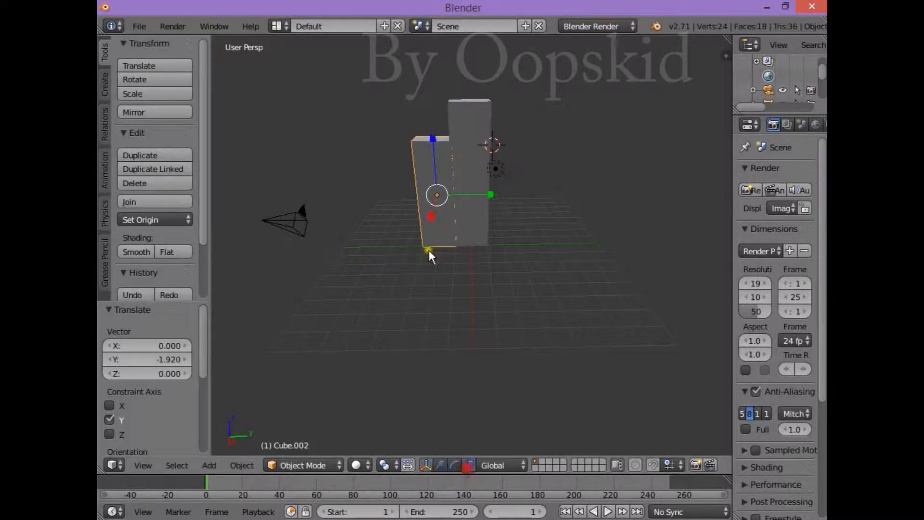
{"action": "left_click_drag", "start_coordinate": [487, 189], "coordinate": [468, 184]}
{"action": "left_click", "coordinate": [439, 465]}
{"action": "left_click_drag", "start_coordinate": [501, 193], "coordinate": [489, 192]}
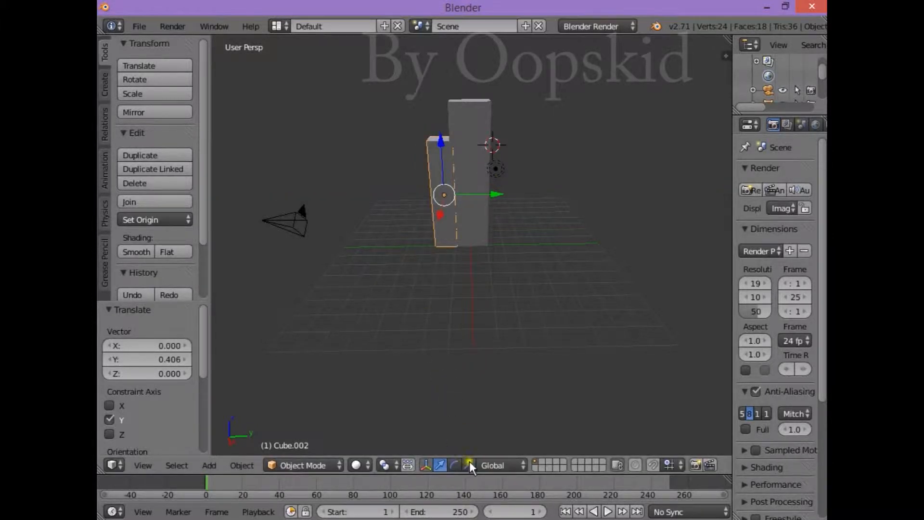
- Rotate the narrowed block 90° about the X axis so it lies horizontally as an arm
{"action": "left_click", "coordinate": [452, 465]}
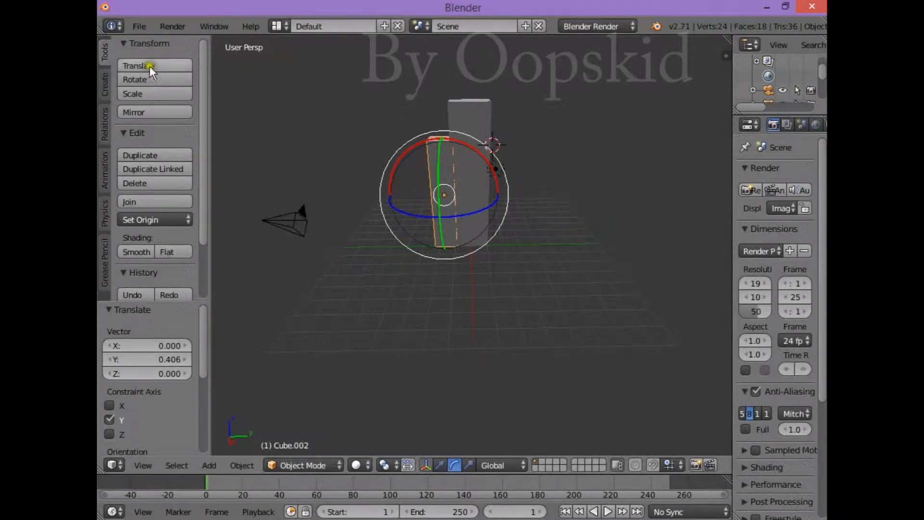
{"action": "left_click_drag", "start_coordinate": [463, 143], "coordinate": [487, 154]}
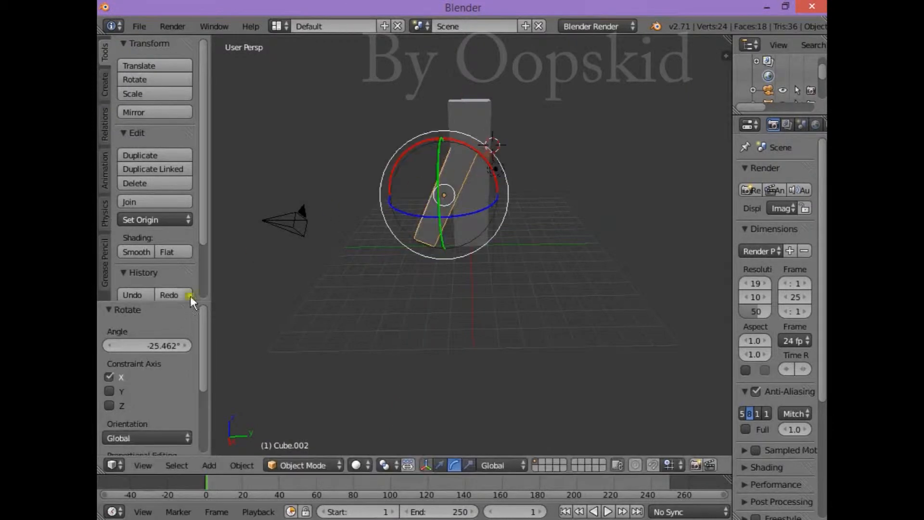
{"action": "left_click", "coordinate": [174, 346]}
{"action": "type", "text": "90"}
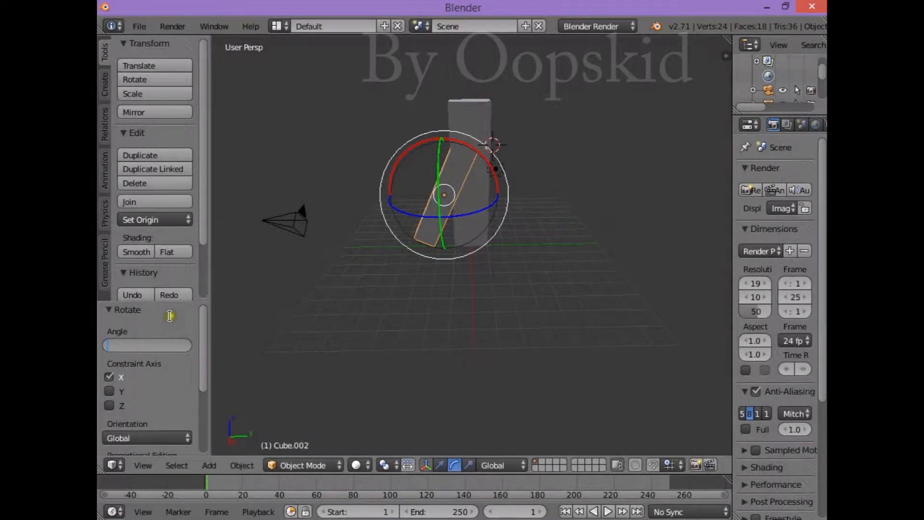
{"action": "key", "text": "Return"}
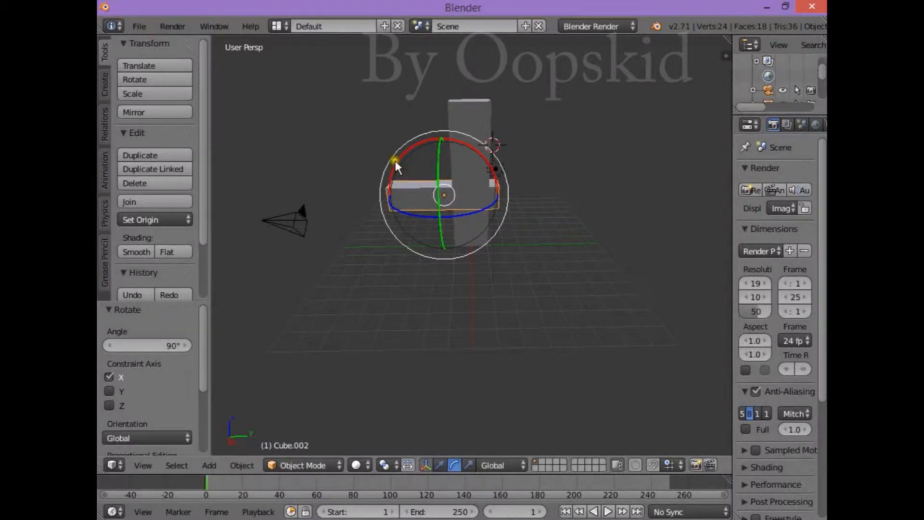
- Raise the arm block to shoulder height and move it about 2.49 along negative Y, beside the body
{"action": "left_click", "coordinate": [440, 465]}
{"action": "left_click_drag", "start_coordinate": [437, 146], "coordinate": [434, 108]}
{"action": "middle_click_drag", "start_coordinate": [446, 276], "coordinate": [426, 264]}
{"action": "left_click_drag", "start_coordinate": [494, 150], "coordinate": [452, 157]}
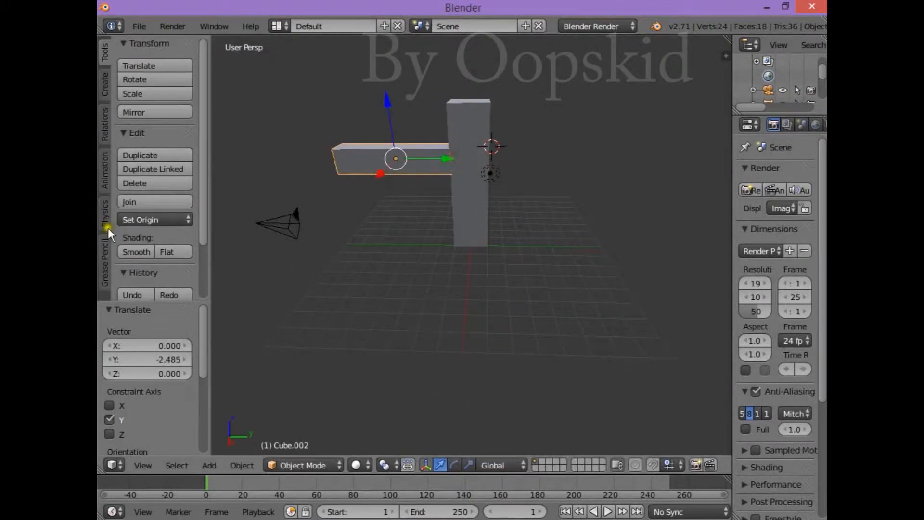
- Duplicate the arm and move the copy about 7.95 along positive Y to the opposite shoulder
{"action": "left_click", "coordinate": [123, 157]}
{"action": "left_click_drag", "start_coordinate": [444, 157], "coordinate": [593, 163]}
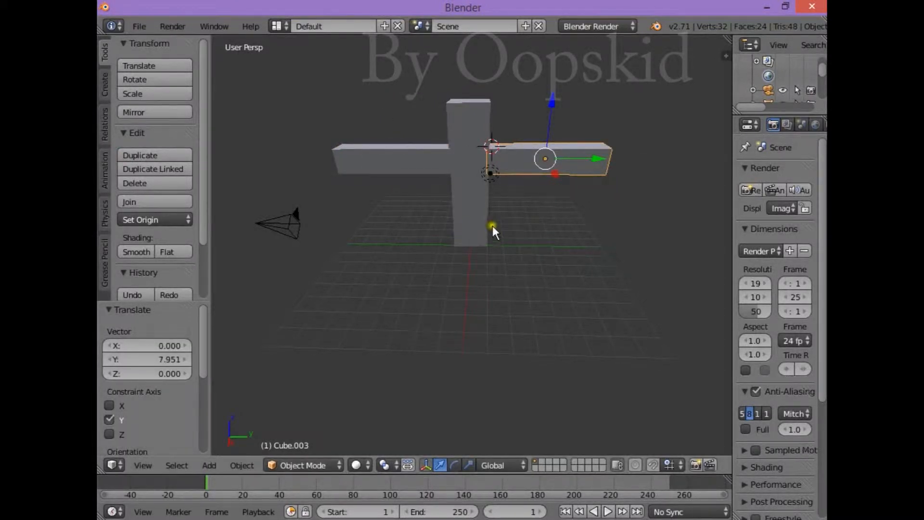
- Duplicate the body block and lower the copy about 5.79 along Z beneath the body
{"action": "right_click", "coordinate": [473, 211]}
{"action": "left_click", "coordinate": [163, 155]}
{"action": "right_click", "coordinate": [163, 150]}
{"action": "left_click_drag", "start_coordinate": [470, 144], "coordinate": [465, 221]}
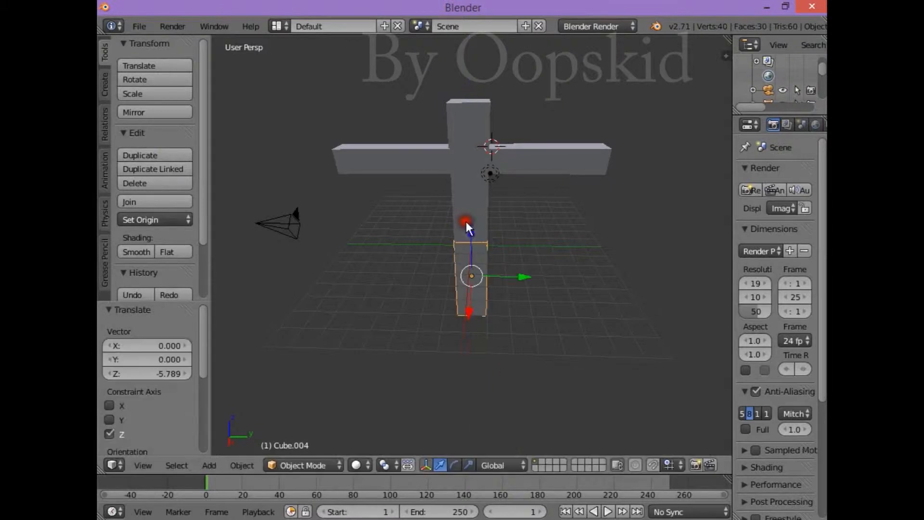
- Scale the lower block by about 0.51 along Y and shift it about 0.48 along negative Y as the first leg
{"action": "left_click", "coordinate": [468, 464]}
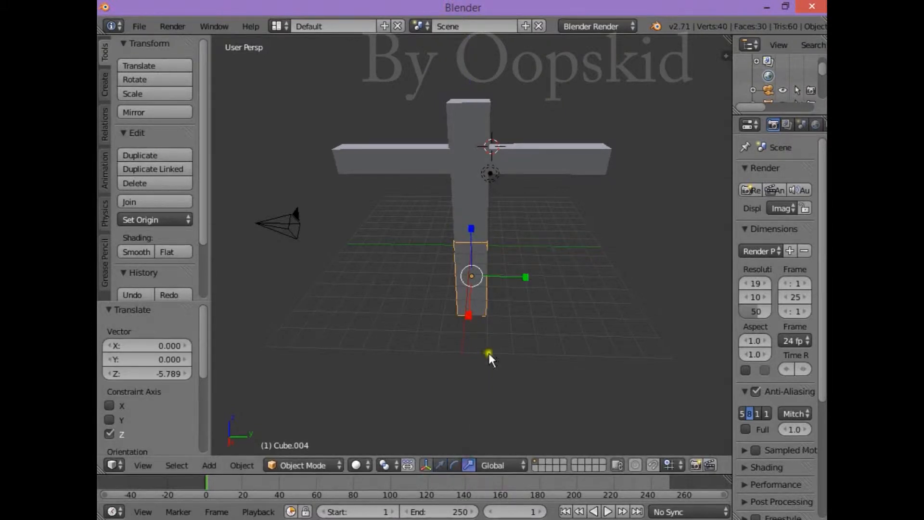
{"action": "left_click_drag", "start_coordinate": [529, 273], "coordinate": [500, 272]}
{"action": "left_click", "coordinate": [439, 464]}
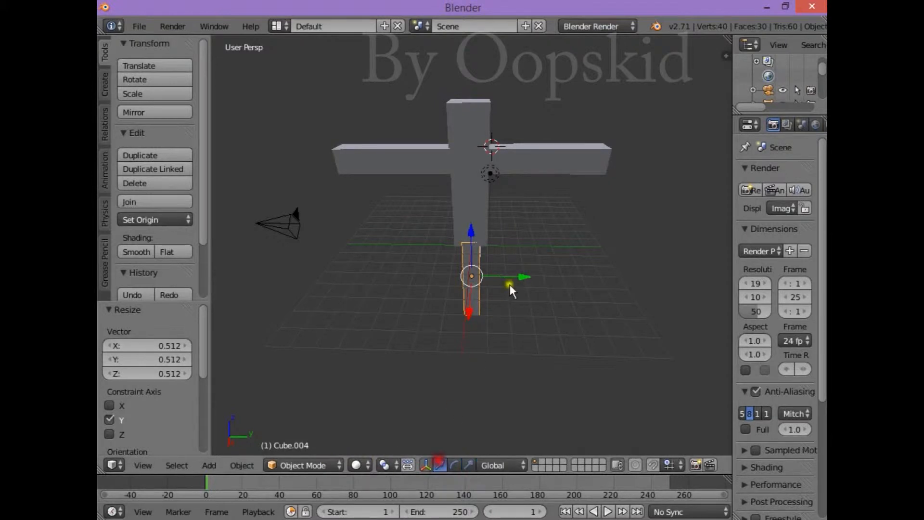
{"action": "left_click_drag", "start_coordinate": [523, 283], "coordinate": [515, 285]}
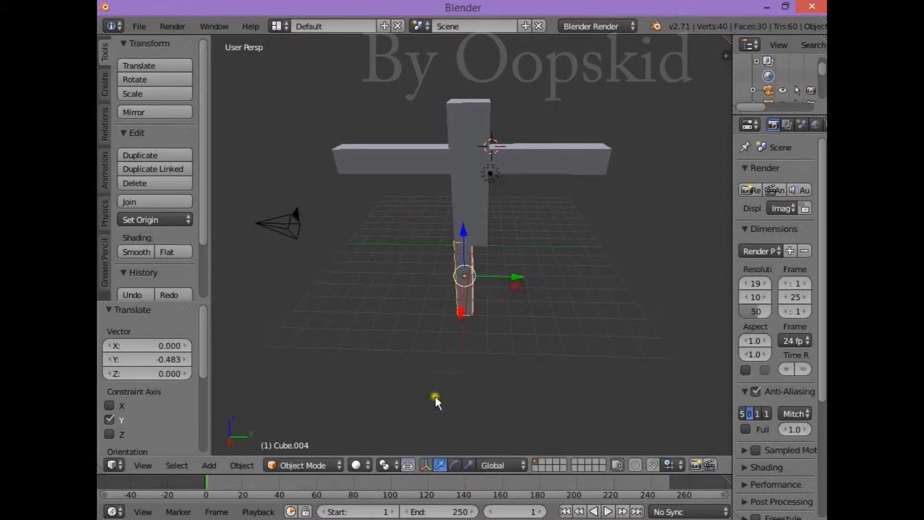
- Duplicate the leg to form the second one beside it and adjust the leg spacing by about 0.13 along negative Y
{"action": "left_click", "coordinate": [131, 156]}
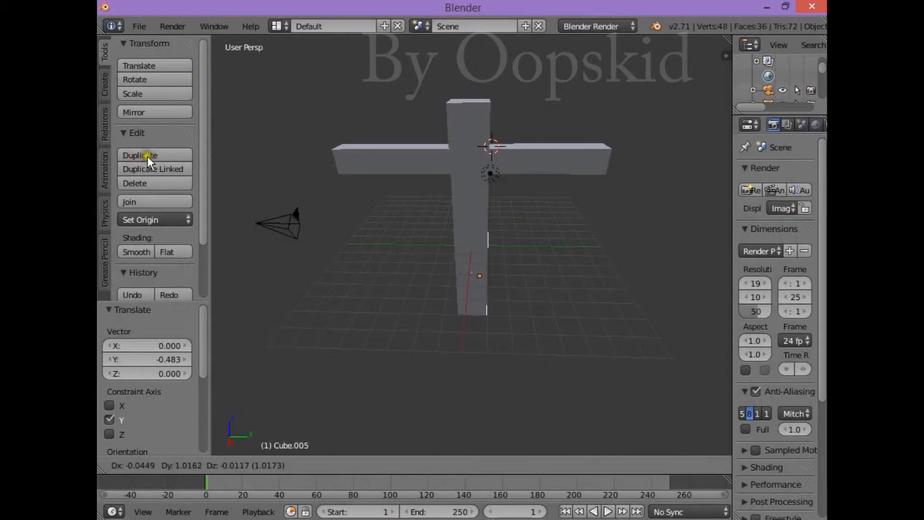
{"action": "left_click", "coordinate": [146, 156]}
{"action": "middle_click_drag", "start_coordinate": [391, 322], "coordinate": [416, 301]}
{"action": "scroll", "coordinate": [423, 343], "scroll_direction": "up", "scroll_amount": 3}
{"action": "middle_click_drag", "start_coordinate": [424, 342], "coordinate": [368, 393]}
{"action": "left_click_drag", "start_coordinate": [540, 306], "coordinate": [493, 308]}
{"action": "left_click", "coordinate": [447, 319]}
{"action": "right_click", "coordinate": [453, 318]}
{"action": "middle_click_drag", "start_coordinate": [494, 308], "coordinate": [487, 281]}
{"action": "scroll", "coordinate": [487, 281], "scroll_direction": "down", "scroll_amount": 6}
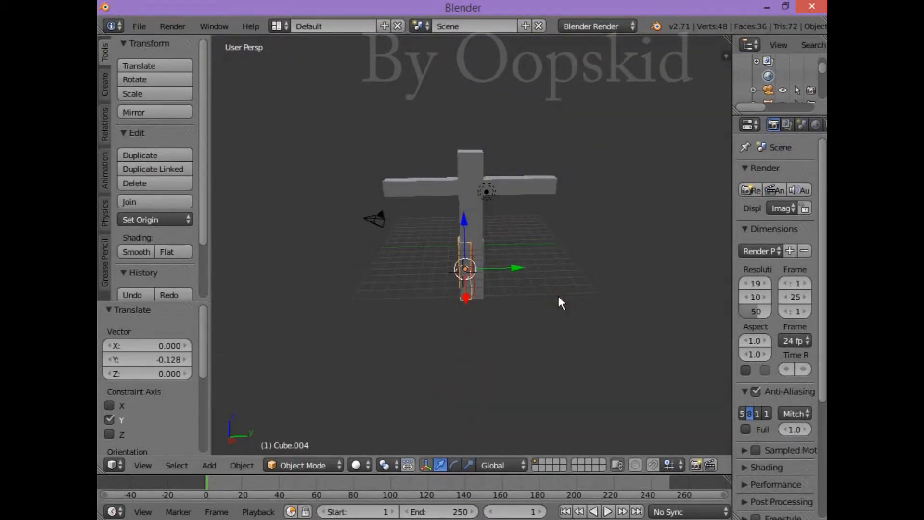
{"action": "right_click", "coordinate": [472, 154]}
{"action": "right_click", "coordinate": [431, 192], "text": "shift"}
{"action": "right_click", "coordinate": [472, 247], "text": "shift"}
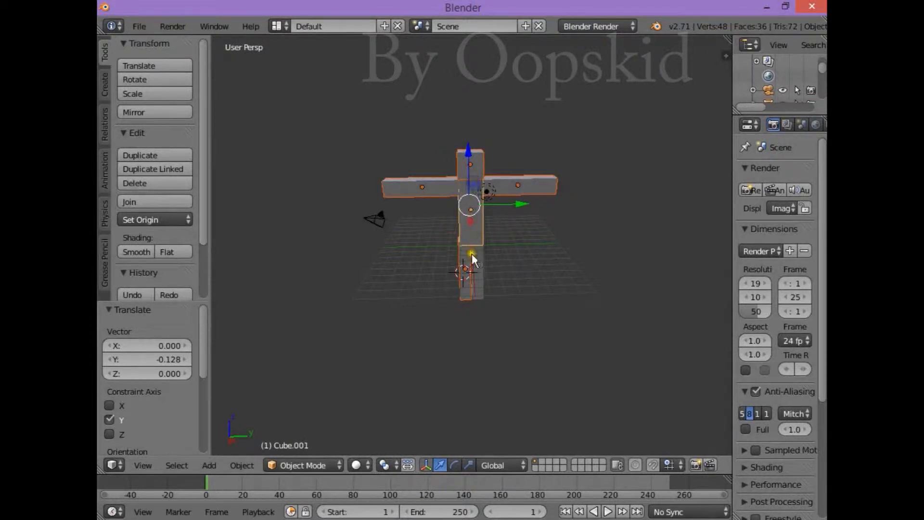
{"action": "right_click", "coordinate": [478, 283], "text": "shift"}
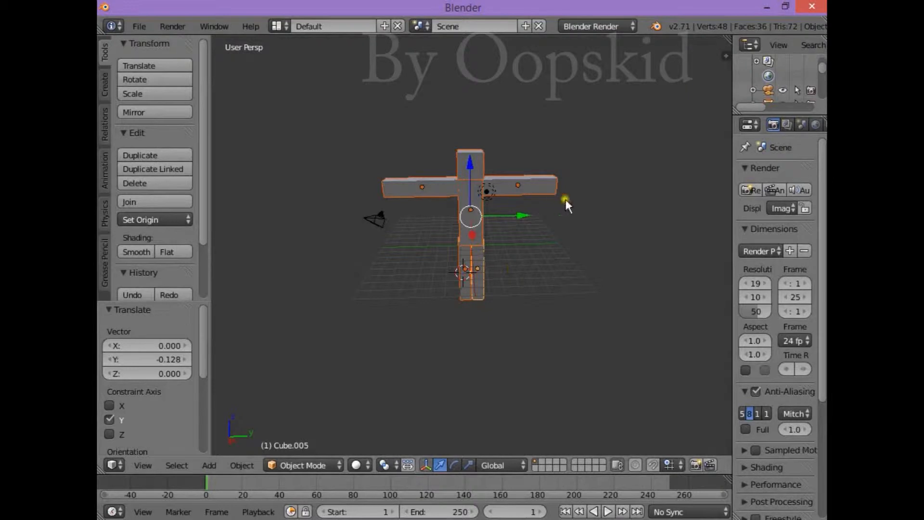
{"action": "key", "text": "a"}
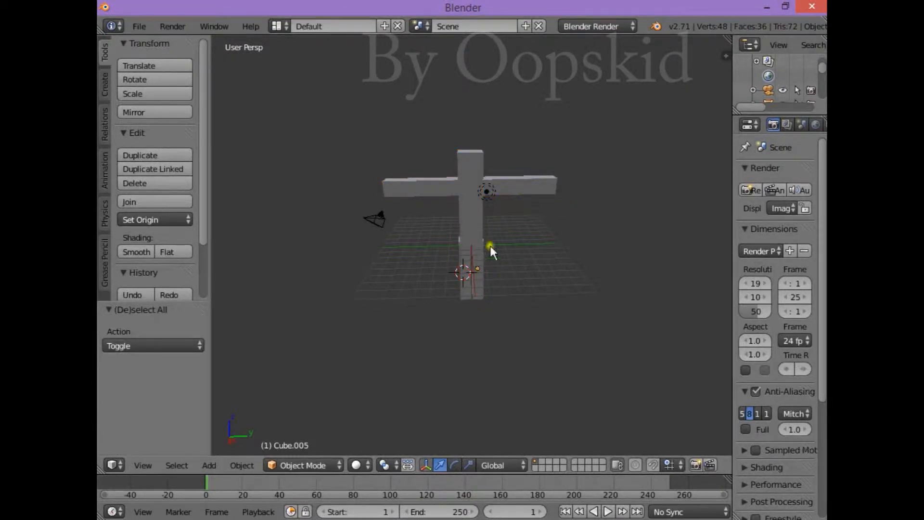
- Examine the assembled head, body, arms and legs from several angles
{"action": "scroll", "coordinate": [544, 270], "scroll_direction": "up", "scroll_amount": 3}
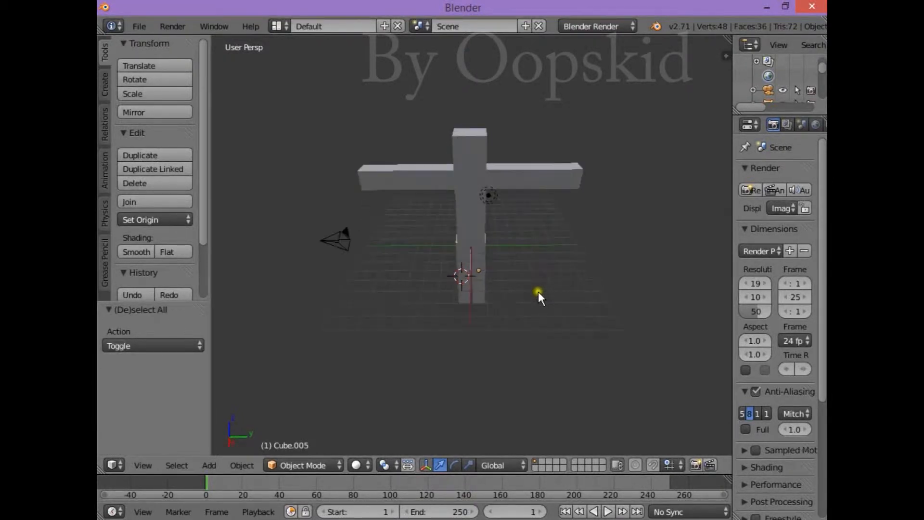
{"action": "mouse_move", "coordinate": [542, 290]}
{"action": "middle_mouse_down"}
{"action": "mouse_move", "coordinate": [553, 242]}
{"action": "mouse_move", "coordinate": [536, 270]}
{"action": "mouse_move", "coordinate": [516, 271]}
{"action": "mouse_move", "coordinate": [554, 250]}
{"action": "mouse_move", "coordinate": [545, 277]}
{"action": "middle_mouse_up"}
{"action": "right_click", "coordinate": [545, 169]}
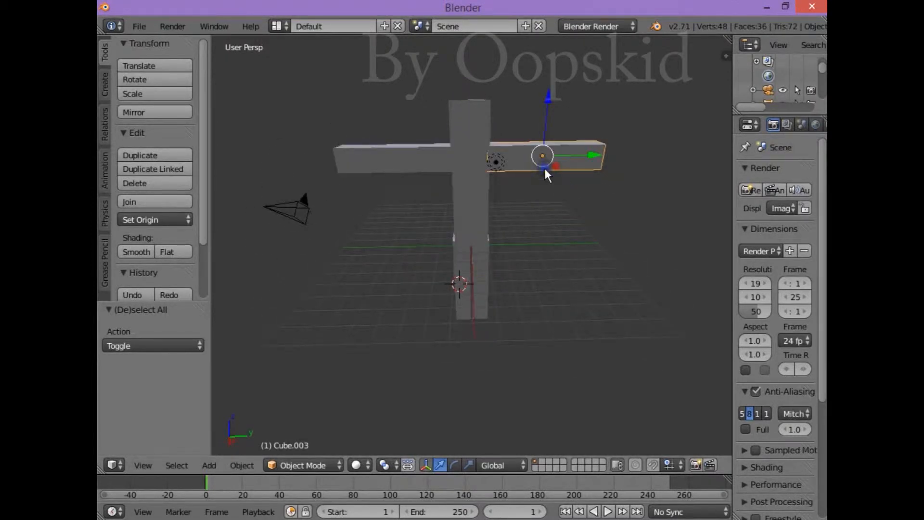
{"action": "key", "text": "a"}
{"action": "middle_click_drag", "start_coordinate": [557, 260], "coordinate": [465, 279]}
{"action": "middle_click_drag", "start_coordinate": [461, 318], "coordinate": [437, 285]}
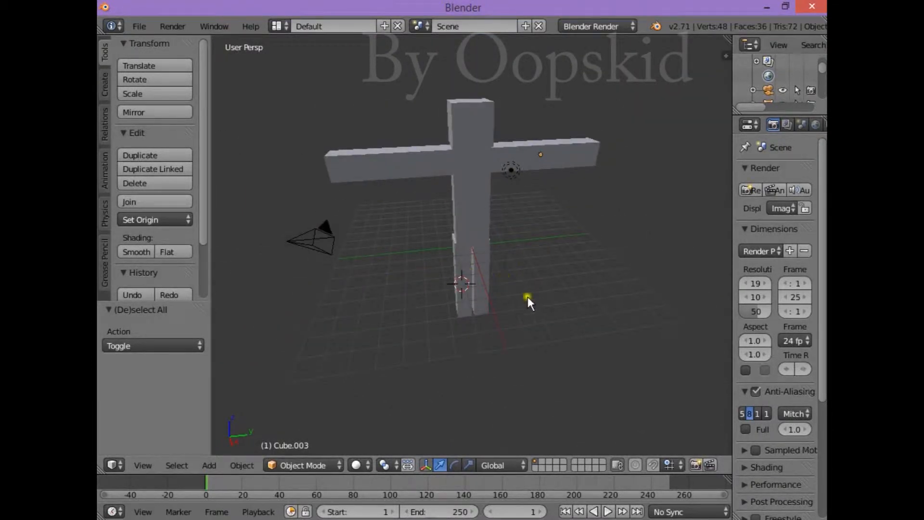
{"action": "mouse_move", "coordinate": [532, 294]}
{"action": "middle_mouse_down"}
{"action": "mouse_move", "coordinate": [505, 230]}
{"action": "mouse_move", "coordinate": [419, 319]}
{"action": "mouse_move", "coordinate": [590, 303]}
{"action": "mouse_move", "coordinate": [530, 296]}
{"action": "middle_mouse_up"}
{"action": "scroll", "coordinate": [530, 296], "scroll_direction": "up", "scroll_amount": 2}
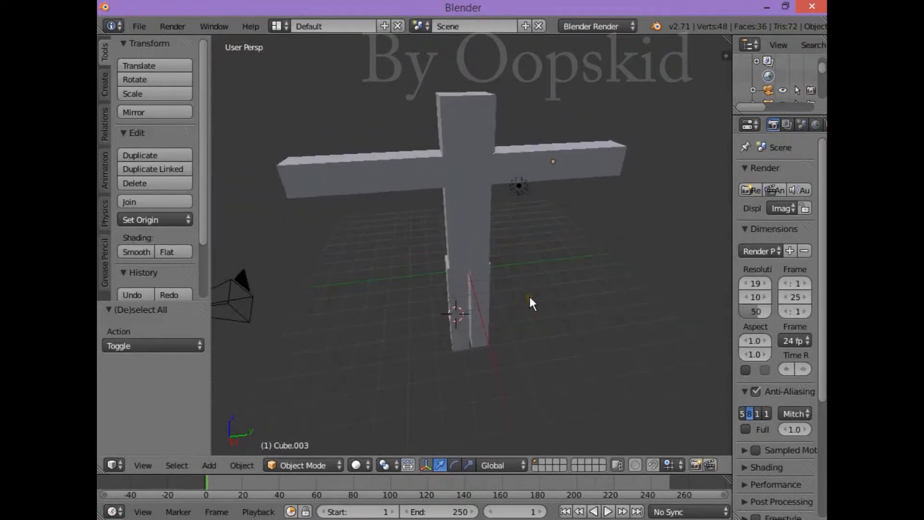
- Split the 3D view into two side-by-side areas and merge them back into one
{"action": "left_click_drag", "start_coordinate": [725, 55], "coordinate": [472, 72]}
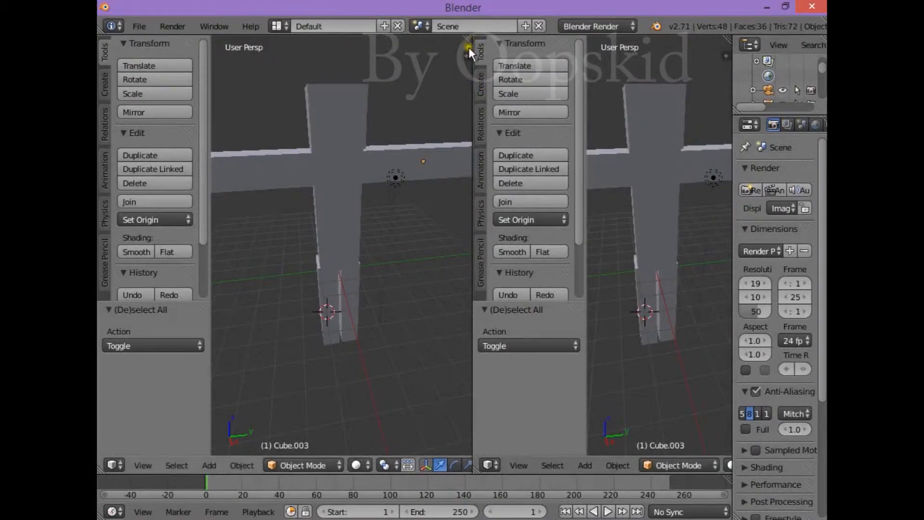
{"action": "left_click_drag", "start_coordinate": [471, 37], "coordinate": [622, 47]}
- Select the body, head, both arms and both legs, and join them into a single object
{"action": "middle_click_drag", "start_coordinate": [536, 178], "coordinate": [468, 246]}
{"action": "scroll", "coordinate": [585, 255], "scroll_direction": "down", "scroll_amount": 3}
{"action": "right_click", "coordinate": [458, 207]}
{"action": "right_click", "coordinate": [426, 165], "text": "shift"}
{"action": "right_click", "coordinate": [484, 103], "text": "shift"}
{"action": "right_click", "coordinate": [577, 171], "text": "shift"}
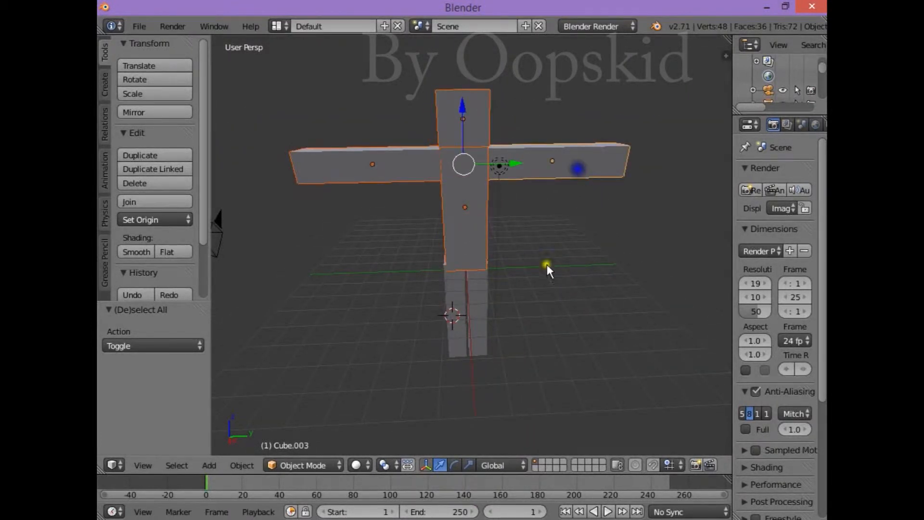
{"action": "right_click", "coordinate": [456, 298], "text": "shift"}
{"action": "right_click", "coordinate": [478, 288], "text": "shift"}
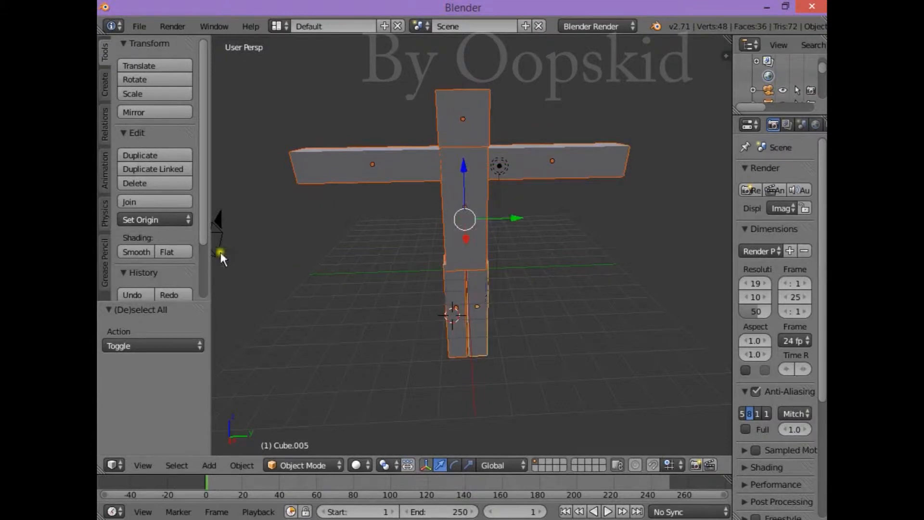
{"action": "scroll", "coordinate": [151, 192], "scroll_direction": "down", "scroll_amount": 2}
{"action": "scroll", "coordinate": [151, 299], "scroll_direction": "down", "scroll_amount": 2}
{"action": "scroll", "coordinate": [141, 263], "scroll_direction": "up", "scroll_amount": 2}
{"action": "scroll", "coordinate": [140, 259], "scroll_direction": "up", "scroll_amount": 2}
{"action": "left_click", "coordinate": [143, 201]}
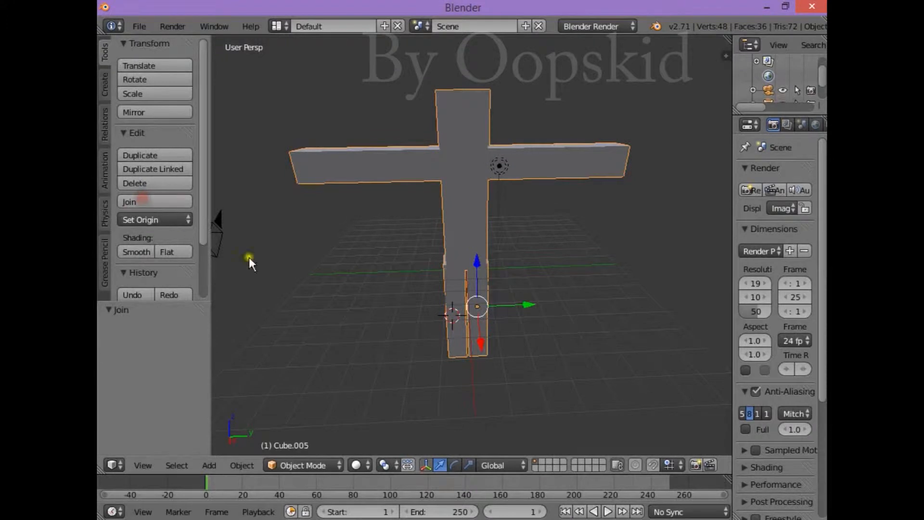
- Raise the joined player slightly along Z and leave it deselected
{"action": "left_click_drag", "start_coordinate": [480, 261], "coordinate": [538, 267]}
{"action": "left_click", "coordinate": [556, 263]}
{"action": "key", "text": "a"}
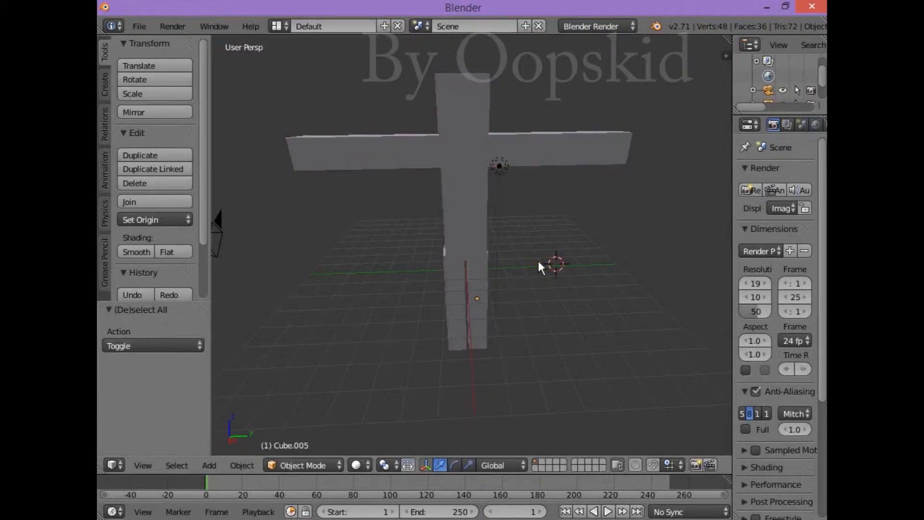
{"action": "right_click", "coordinate": [457, 195]}
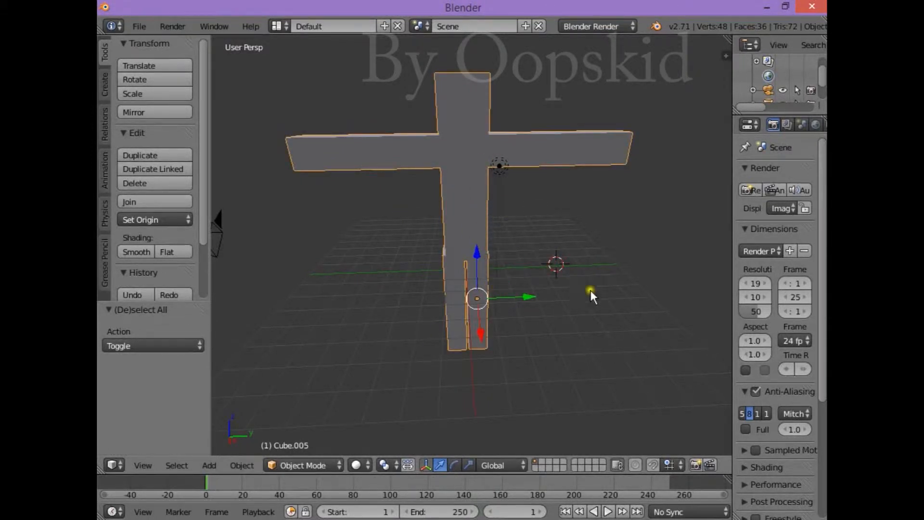
{"action": "key", "text": "a"}
- Add an armature to the scene at the 3D cursor
{"action": "left_click", "coordinate": [104, 87]}
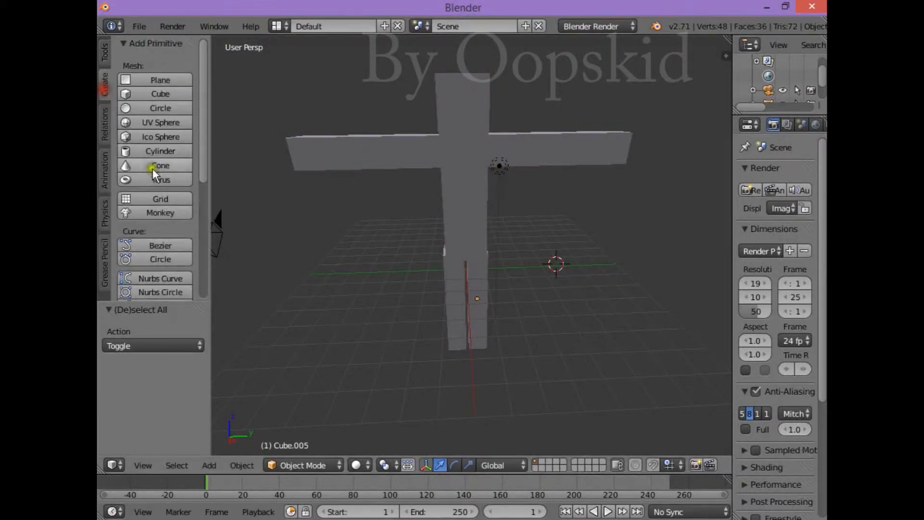
{"action": "scroll", "coordinate": [125, 96], "scroll_direction": "down", "scroll_amount": 3}
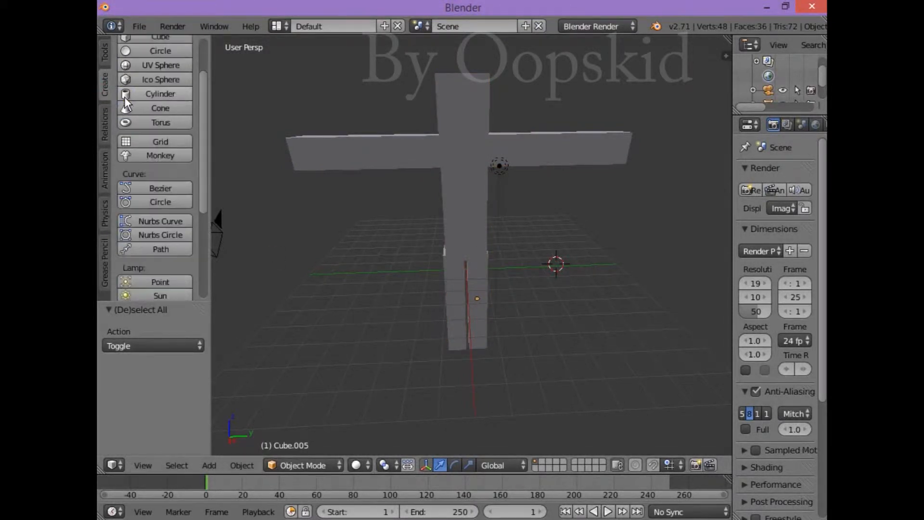
{"action": "scroll", "coordinate": [125, 97], "scroll_direction": "down", "scroll_amount": 8}
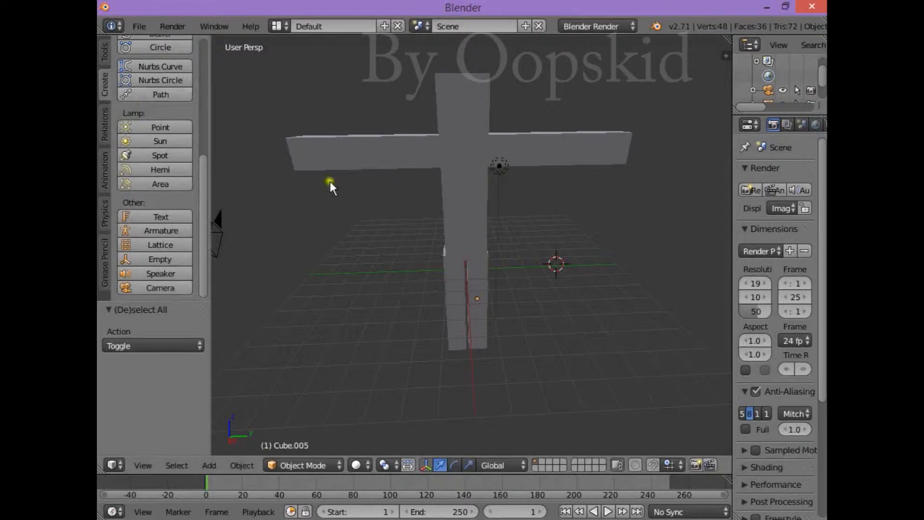
{"action": "left_click", "coordinate": [159, 234]}
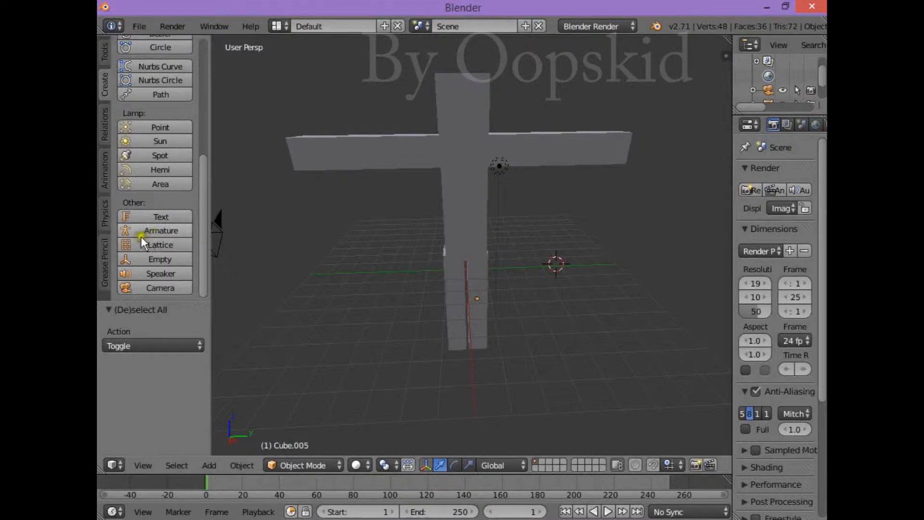
{"action": "left_click", "coordinate": [141, 230]}
- Position the armature inside the body by moving it about 4.9 along negative Y, up along Z and about 0.3 along X
{"action": "middle_click_drag", "start_coordinate": [683, 355], "coordinate": [509, 323]}
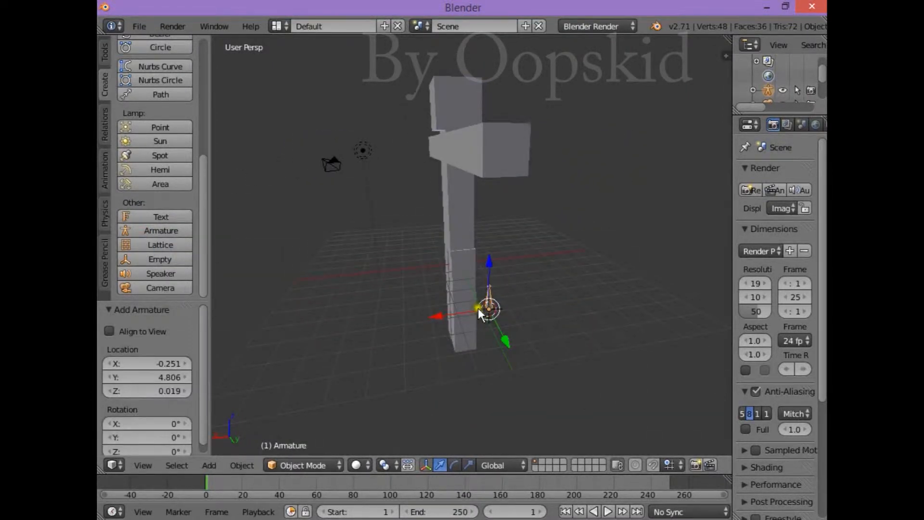
{"action": "middle_click_drag", "start_coordinate": [454, 351], "coordinate": [575, 298]}
{"action": "left_click_drag", "start_coordinate": [618, 272], "coordinate": [518, 265]}
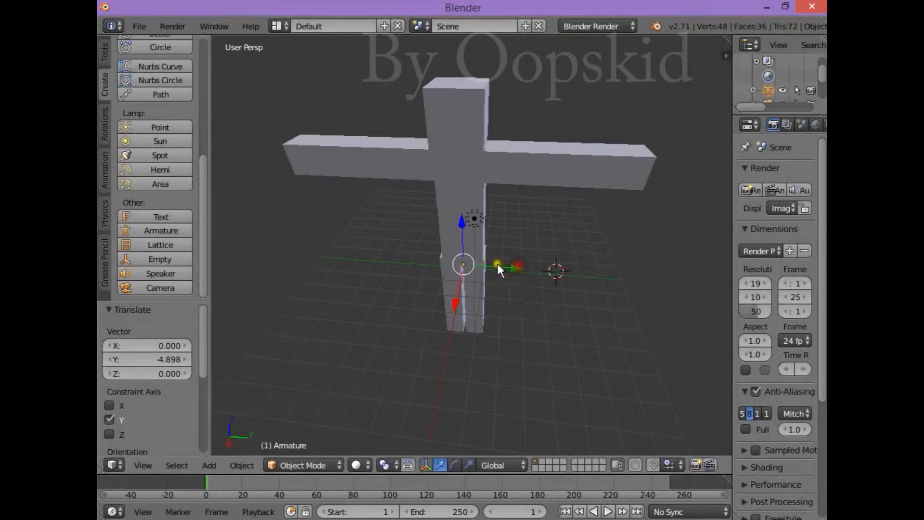
{"action": "left_click_drag", "start_coordinate": [460, 227], "coordinate": [464, 179]}
{"action": "middle_click_drag", "start_coordinate": [548, 256], "coordinate": [411, 215]}
{"action": "left_click_drag", "start_coordinate": [411, 215], "coordinate": [406, 214]}
{"action": "middle_click_drag", "start_coordinate": [496, 371], "coordinate": [623, 348]}
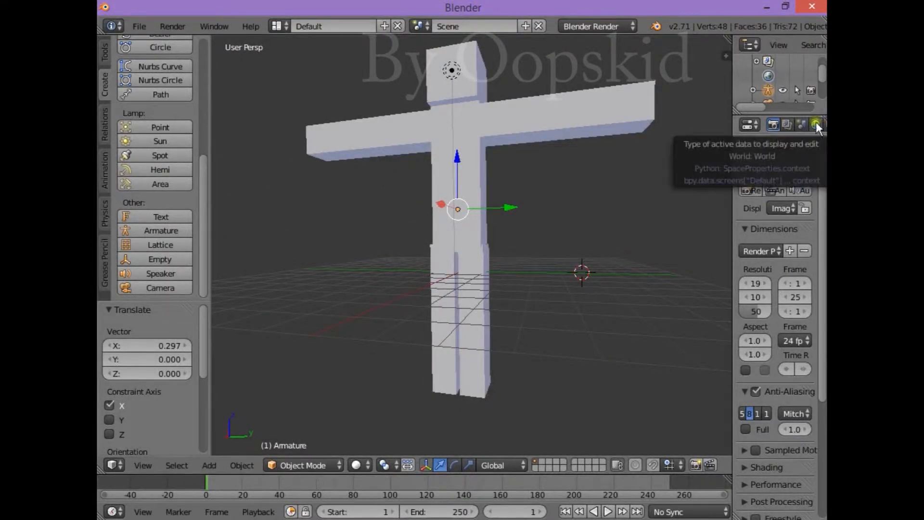
- Turn on X-Ray display for the armature so its bones draw through the player mesh
{"action": "middle_click_drag", "start_coordinate": [532, 239], "coordinate": [563, 233]}
{"action": "scroll", "coordinate": [816, 123], "scroll_direction": "down", "scroll_amount": 3}
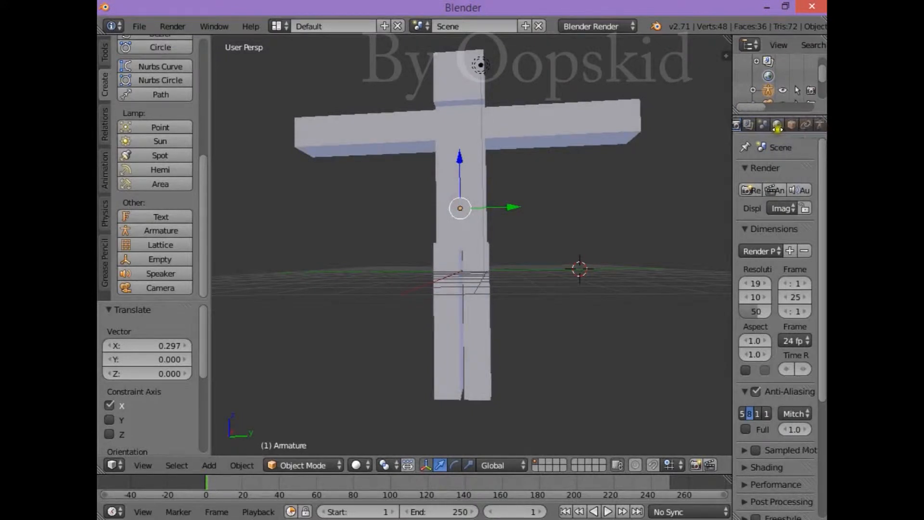
{"action": "scroll", "coordinate": [784, 126], "scroll_direction": "down", "scroll_amount": 3}
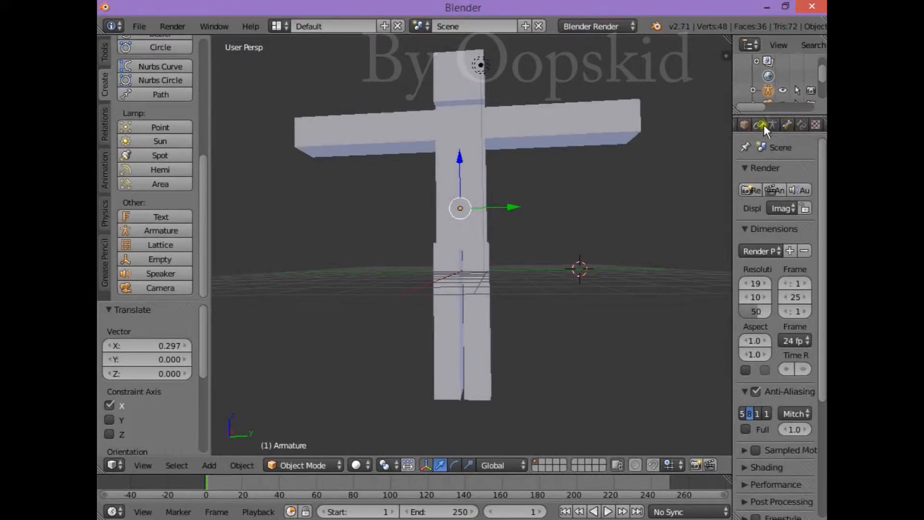
{"action": "scroll", "coordinate": [804, 125], "scroll_direction": "down", "scroll_amount": 1}
{"action": "left_click", "coordinate": [771, 126]}
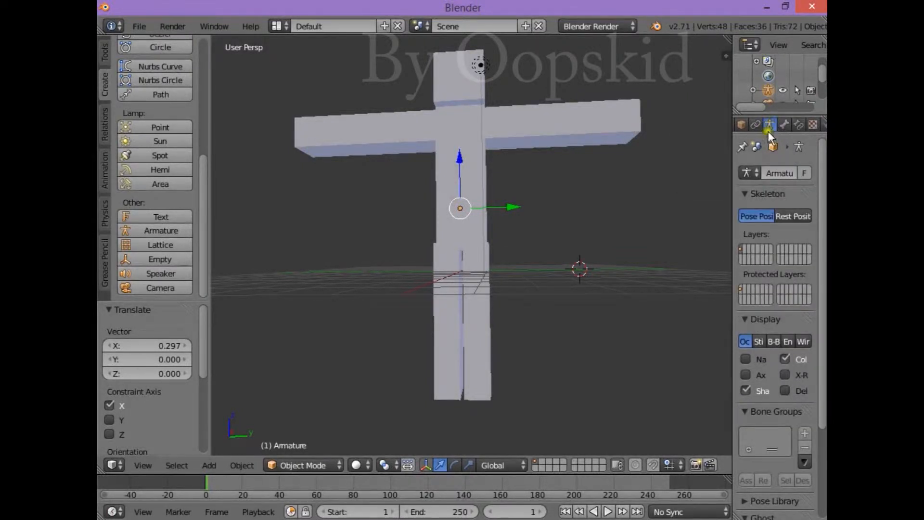
{"action": "middle_click_drag", "start_coordinate": [648, 173], "coordinate": [642, 201]}
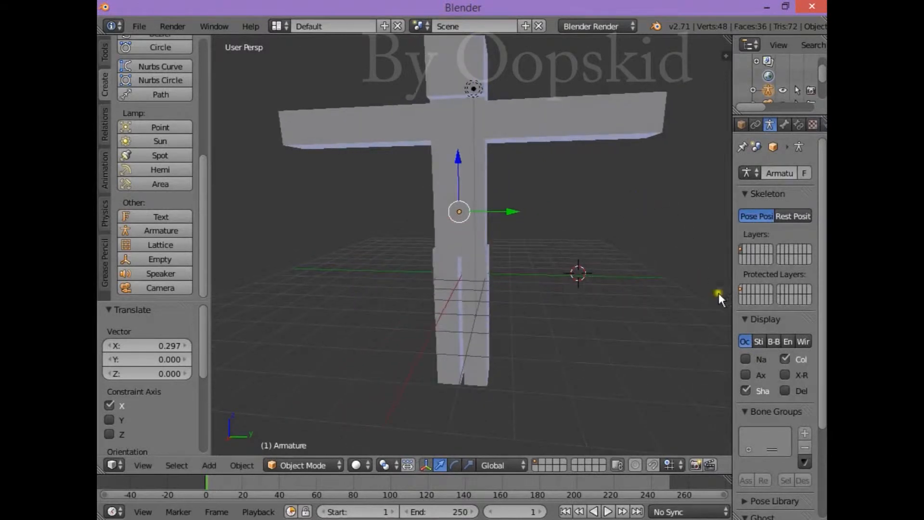
{"action": "mouse_move", "coordinate": [733, 376]}
{"action": "left_mouse_down"}
{"action": "mouse_move", "coordinate": [676, 378]}
{"action": "mouse_move", "coordinate": [731, 371]}
{"action": "left_mouse_up"}
{"action": "left_click", "coordinate": [785, 375]}
- Lower the armature along Z to the base of the player's torso
{"action": "middle_click_drag", "start_coordinate": [674, 332], "coordinate": [681, 297]}
{"action": "left_click_drag", "start_coordinate": [460, 157], "coordinate": [459, 186]}
{"action": "left_click_drag", "start_coordinate": [510, 237], "coordinate": [511, 235]}
{"action": "left_click_drag", "start_coordinate": [459, 187], "coordinate": [460, 204]}
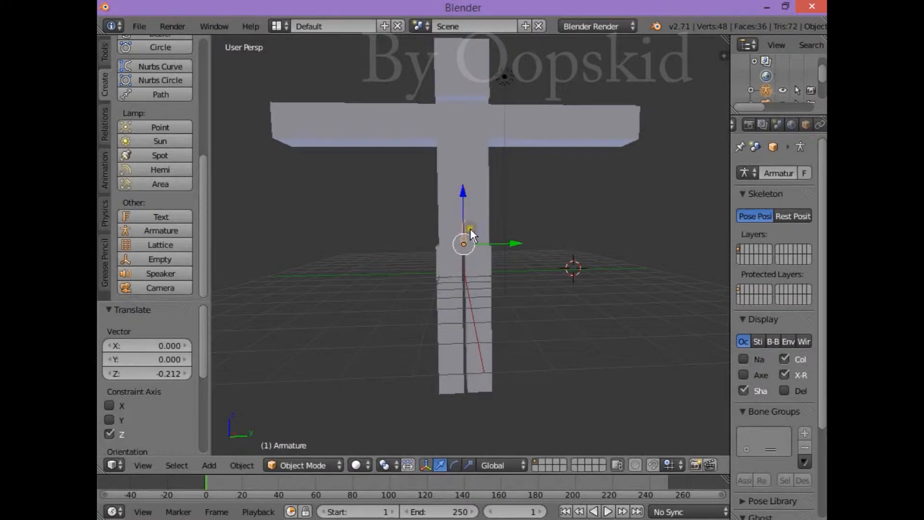
- Switch the armature to Edit Mode
{"action": "key", "text": "a"}
{"action": "right_click", "coordinate": [463, 227]}
{"action": "right_click", "coordinate": [463, 229]}
{"action": "left_click", "coordinate": [302, 463]}
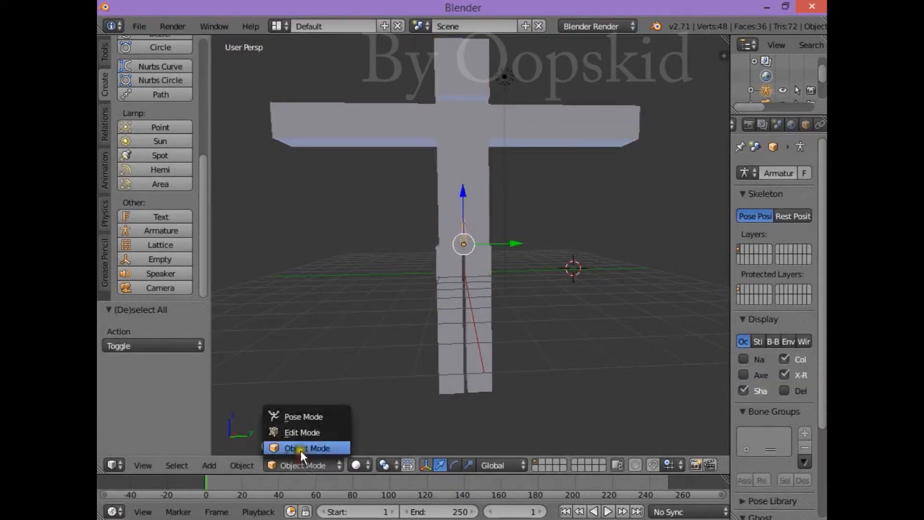
{"action": "left_click", "coordinate": [300, 435]}
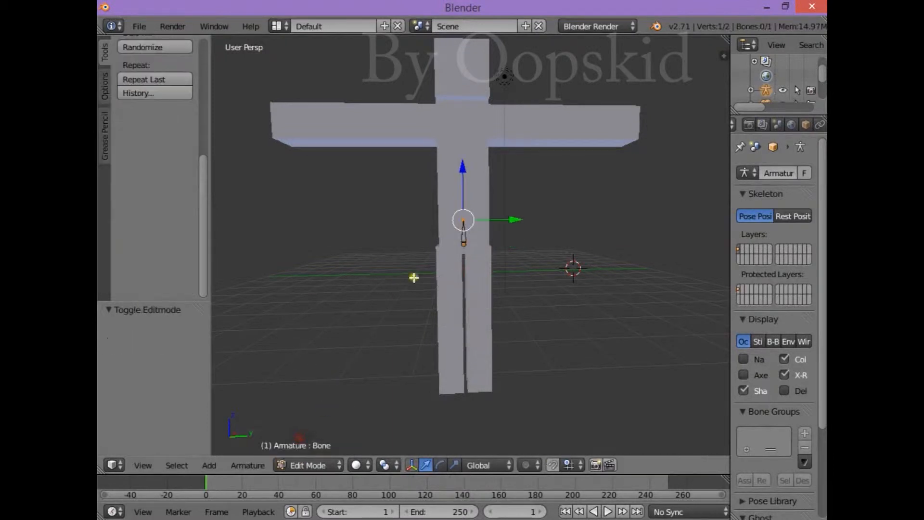
- Extrude a spine bone from the root bone's upper tip up the torso, and move its end about 0.53 along X
{"action": "right_click", "coordinate": [463, 224]}
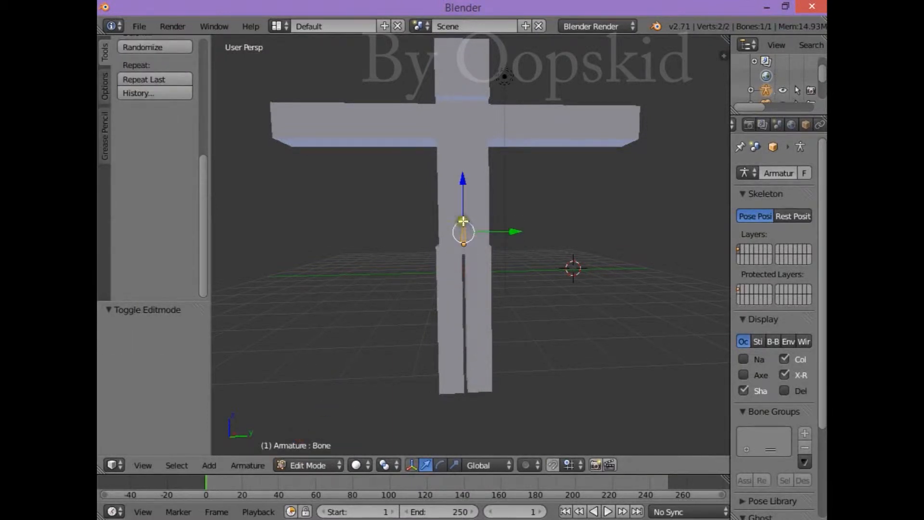
{"action": "right_click", "coordinate": [463, 221]}
{"action": "middle_click_drag", "start_coordinate": [464, 221], "coordinate": [526, 277]}
{"action": "key", "text": "e"}
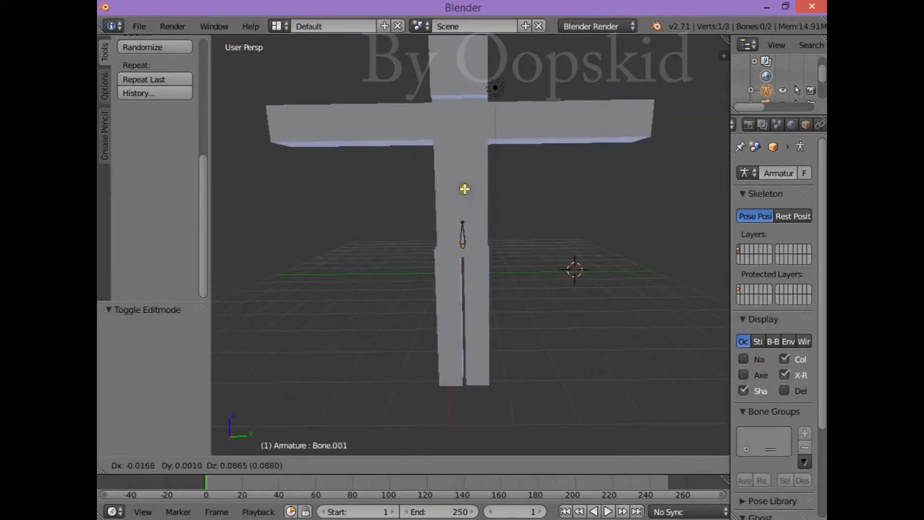
{"action": "left_click", "coordinate": [462, 119]}
{"action": "middle_click_drag", "start_coordinate": [563, 264], "coordinate": [410, 273]}
{"action": "left_click_drag", "start_coordinate": [465, 155], "coordinate": [453, 155]}
{"action": "middle_click_drag", "start_coordinate": [385, 280], "coordinate": [541, 297]}
- Extrude a neck bone about 1.6 up along Z from the spine, and a head bone from it to the head's top
{"action": "key", "text": "e"}
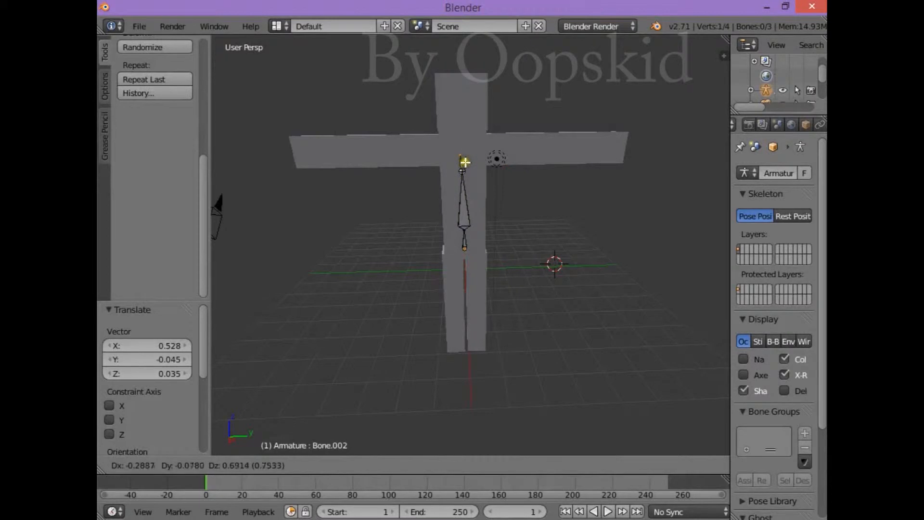
{"action": "left_click", "coordinate": [467, 141]}
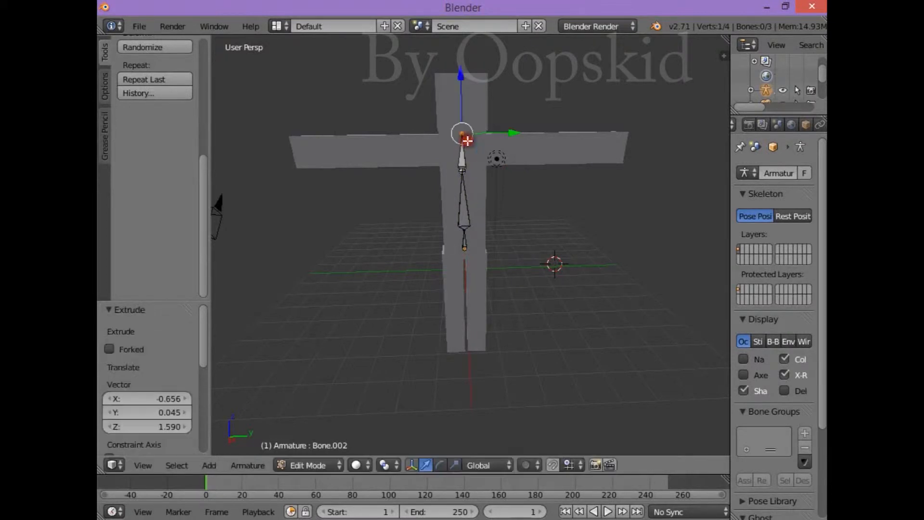
{"action": "key", "text": "e"}
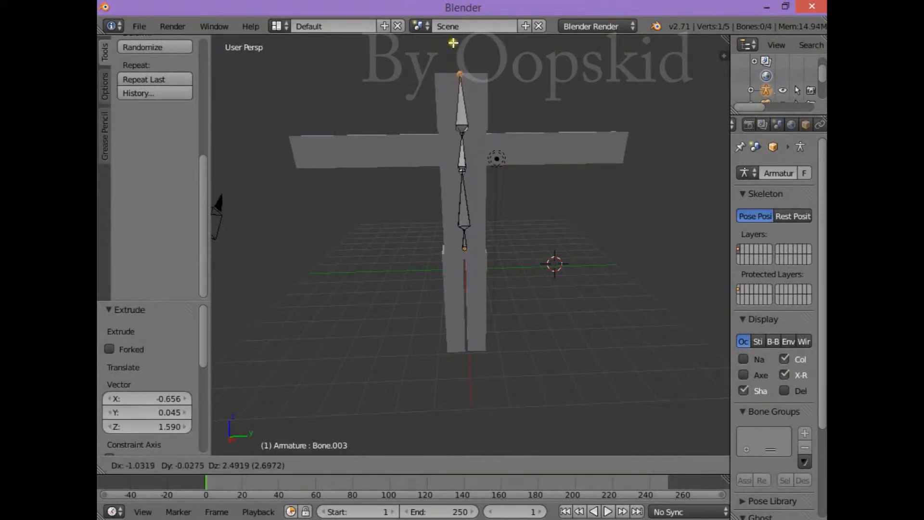
{"action": "left_click", "coordinate": [454, 46]}
- Centre the neck and head bones in the mesh, moving the head tip about 0.57 along X and 0.2 down along Z
{"action": "middle_click_drag", "start_coordinate": [408, 253], "coordinate": [451, 99]}
{"action": "left_click_drag", "start_coordinate": [441, 71], "coordinate": [468, 78]}
{"action": "left_click_drag", "start_coordinate": [466, 136], "coordinate": [479, 136]}
{"action": "left_click", "coordinate": [470, 77]}
{"action": "left_click_drag", "start_coordinate": [470, 79], "coordinate": [483, 85]}
{"action": "middle_click_drag", "start_coordinate": [605, 213], "coordinate": [374, 199]}
{"action": "middle_click_drag", "start_coordinate": [301, 212], "coordinate": [468, 138]}
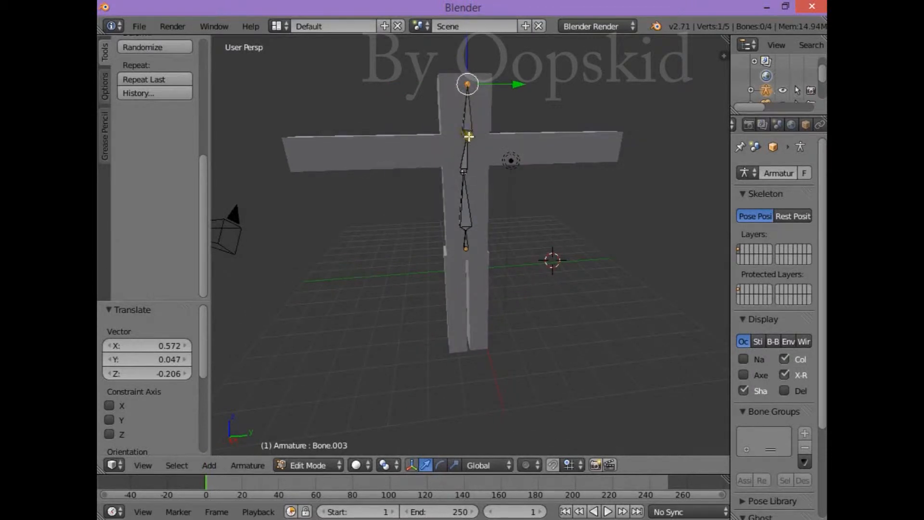
- Extrude a shoulder bone from the neck-head joint, about 1.1 along positive Y and 0.6 down along Z
{"action": "right_click", "coordinate": [467, 135]}
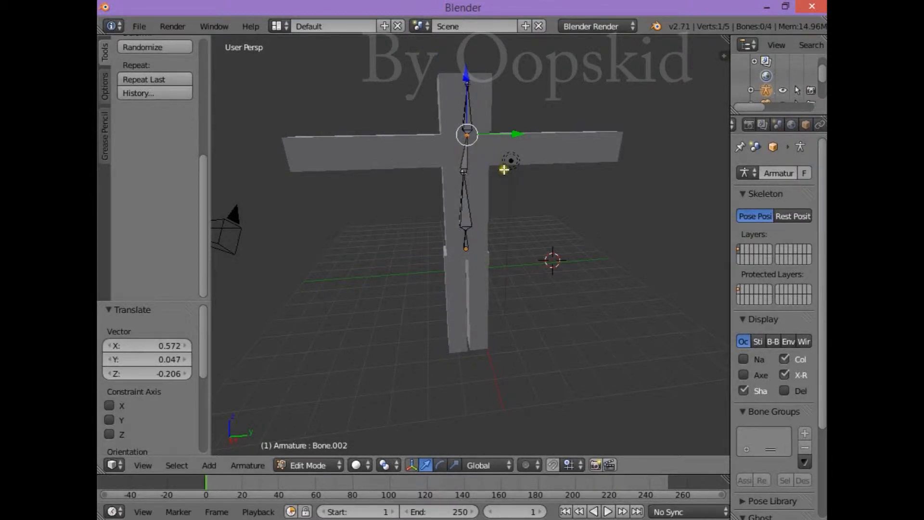
{"action": "key", "text": "e"}
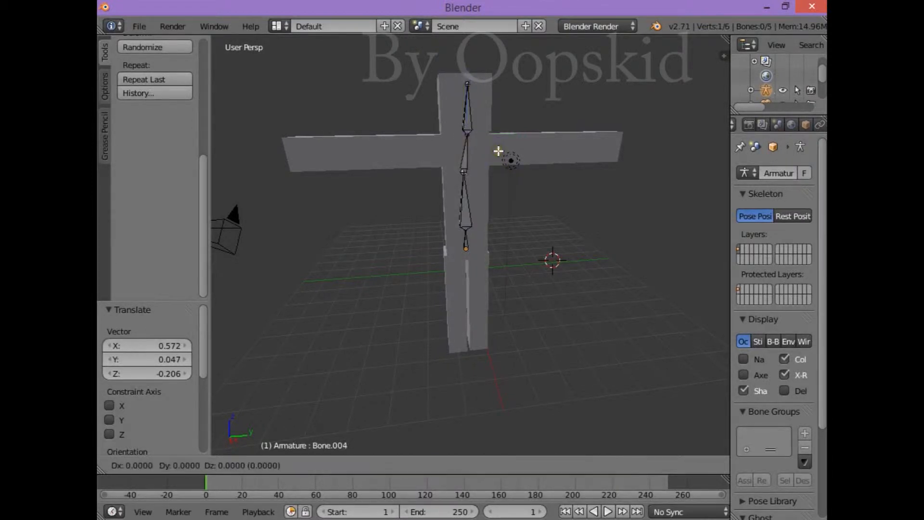
{"action": "left_click", "coordinate": [524, 165]}
{"action": "middle_click_drag", "start_coordinate": [571, 194], "coordinate": [542, 198]}
- Extrude three bones in sequence along the positive-Y arm, about 2.1, 1.0 and 2.6 along Y
{"action": "key", "text": "e"}
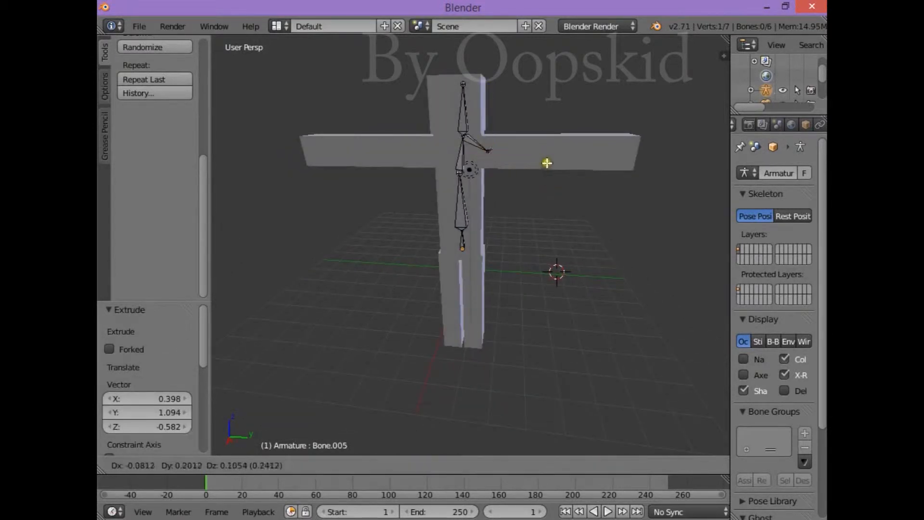
{"action": "left_click", "coordinate": [593, 168]}
{"action": "key", "text": "e"}
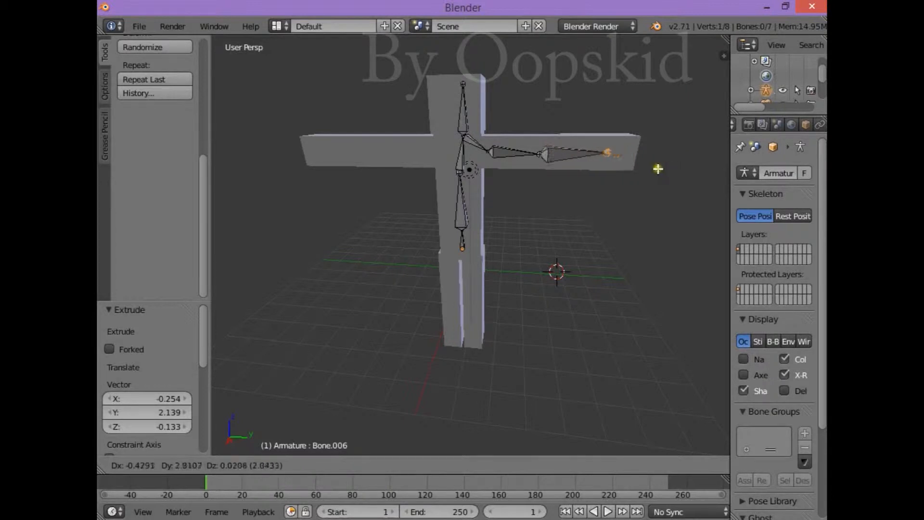
{"action": "left_click", "coordinate": [615, 171]}
{"action": "key", "text": "e"}
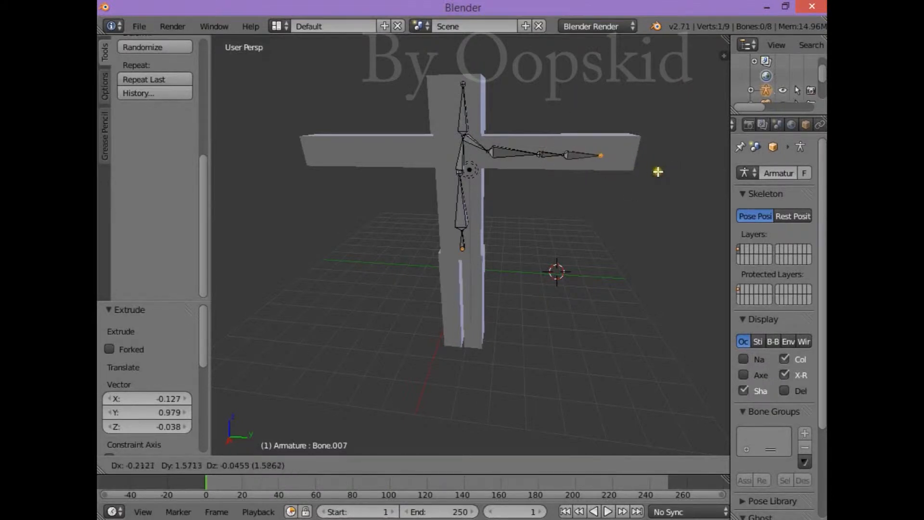
{"action": "left_click", "coordinate": [676, 171]}
- Align the positive-Y arm's bones, moving the hand tip about 0.33 along X and the shoulder bone's tip about 0.28 along negative X
{"action": "middle_click_drag", "start_coordinate": [677, 192], "coordinate": [538, 246]}
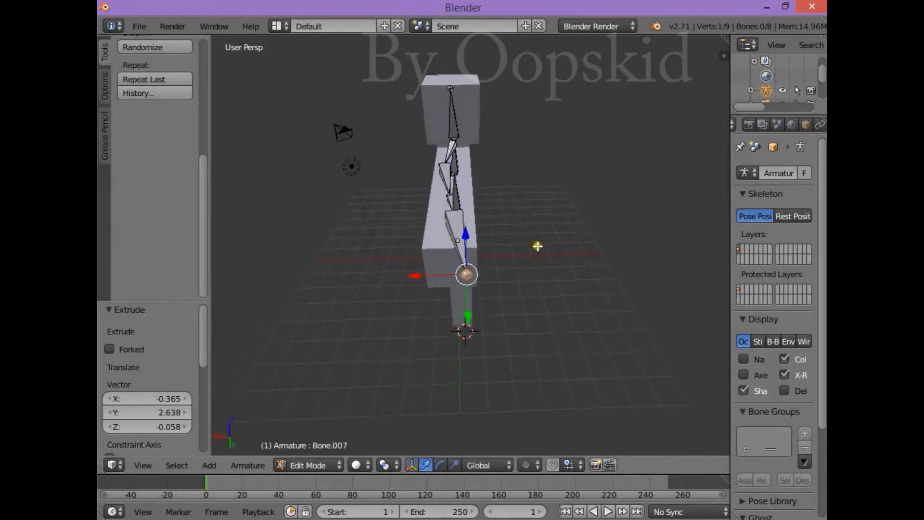
{"action": "left_click_drag", "start_coordinate": [467, 275], "coordinate": [453, 274]}
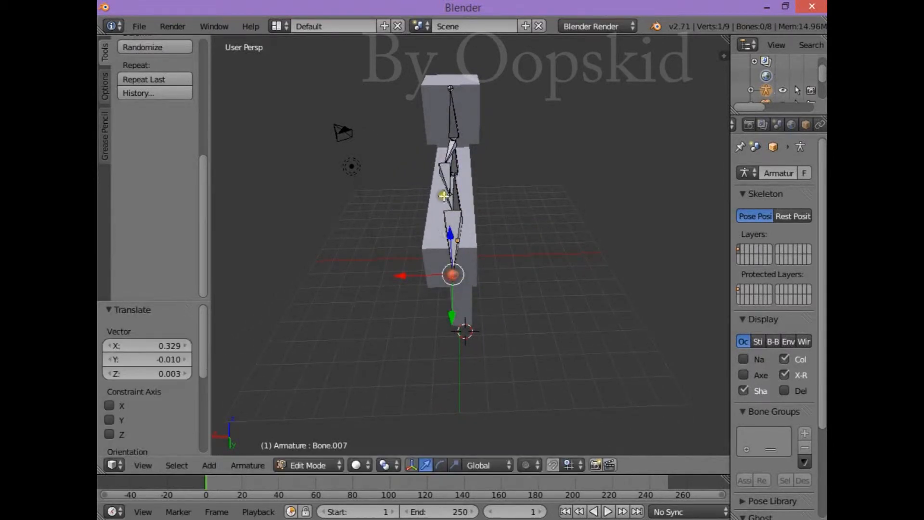
{"action": "right_click", "coordinate": [447, 163]}
{"action": "left_click_drag", "start_coordinate": [450, 164], "coordinate": [454, 161]}
{"action": "mouse_move", "coordinate": [454, 162]}
{"action": "middle_mouse_down"}
{"action": "mouse_move", "coordinate": [398, 309]}
{"action": "mouse_move", "coordinate": [445, 168]}
{"action": "middle_mouse_up"}
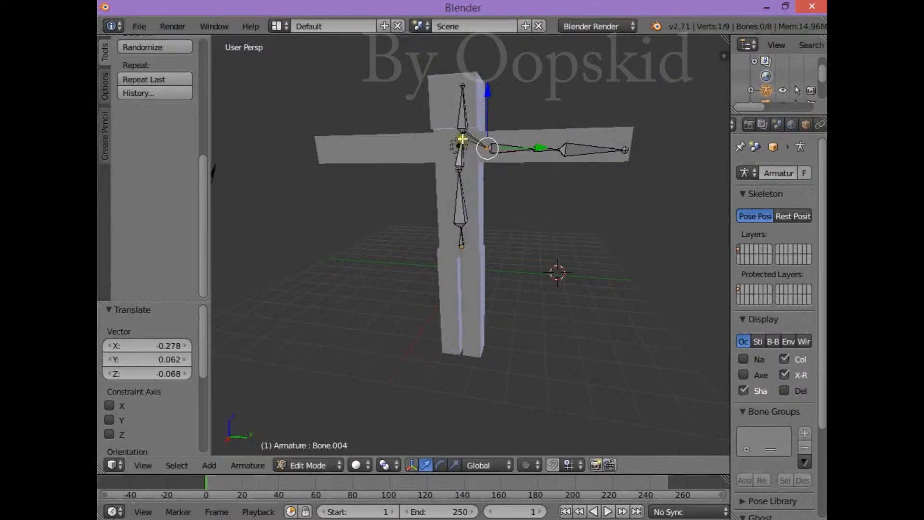
- Extrude the opposite shoulder bone from the neck-head joint, about 1.5 along negative Y and 0.8 down along Z
{"action": "key", "text": "e"}
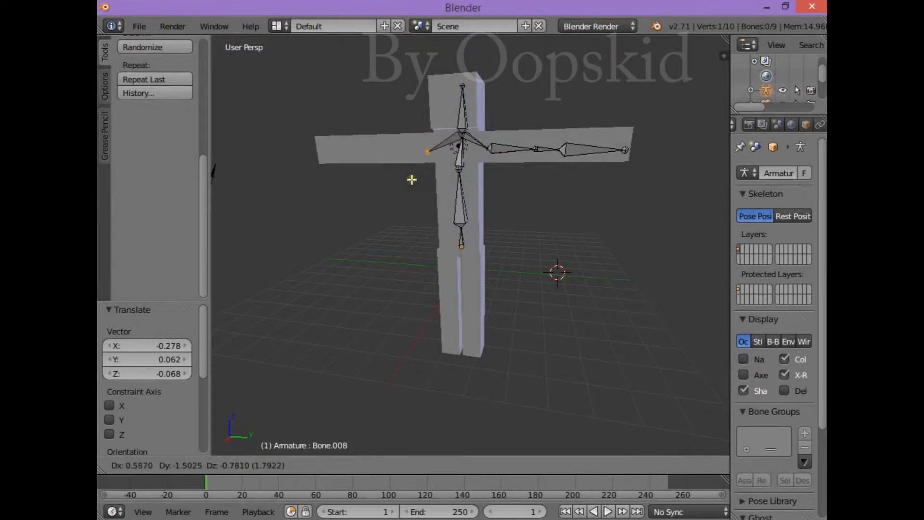
{"action": "left_click", "coordinate": [411, 179]}
{"action": "middle_click_drag", "start_coordinate": [412, 218], "coordinate": [432, 180]}
- Extrude three bones in sequence along the negative-Y arm, with the last two about 0.55 and 2.3 along negative Y
{"action": "key", "text": "e"}
{"action": "left_click", "coordinate": [357, 155]}
{"action": "key", "text": "e"}
{"action": "left_click", "coordinate": [328, 151]}
{"action": "key", "text": "e"}
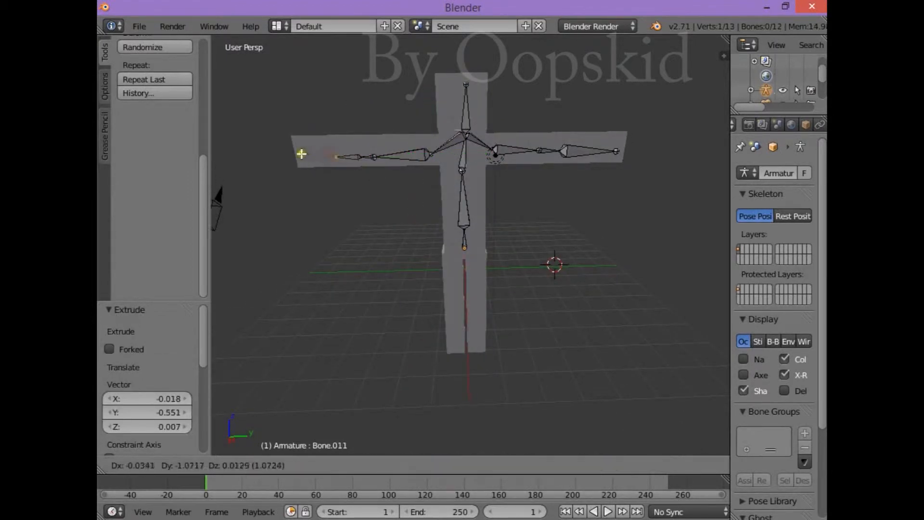
{"action": "left_click", "coordinate": [274, 152]}
- Move the tip of the negative-Y shoulder bone along negative X toward the inside of the arm
{"action": "middle_click_drag", "start_coordinate": [274, 153], "coordinate": [460, 247]}
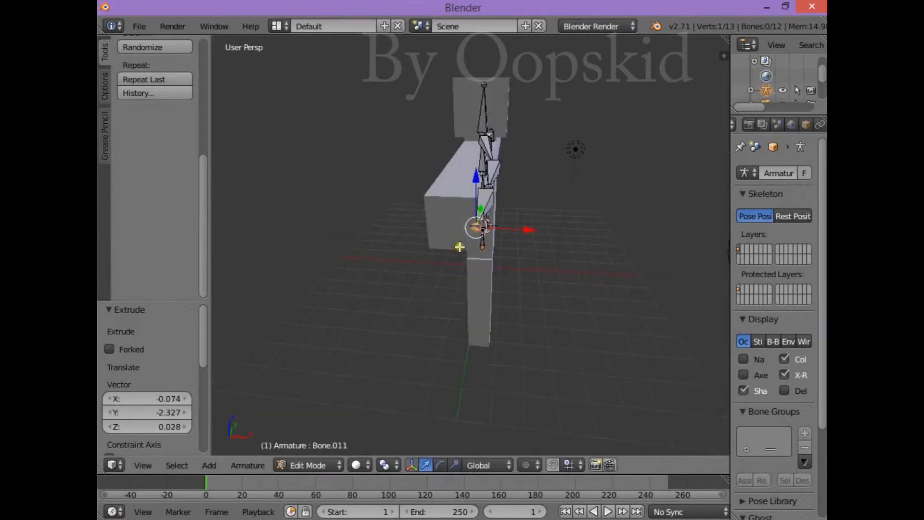
{"action": "right_click", "coordinate": [493, 166]}
{"action": "key", "text": "g"}
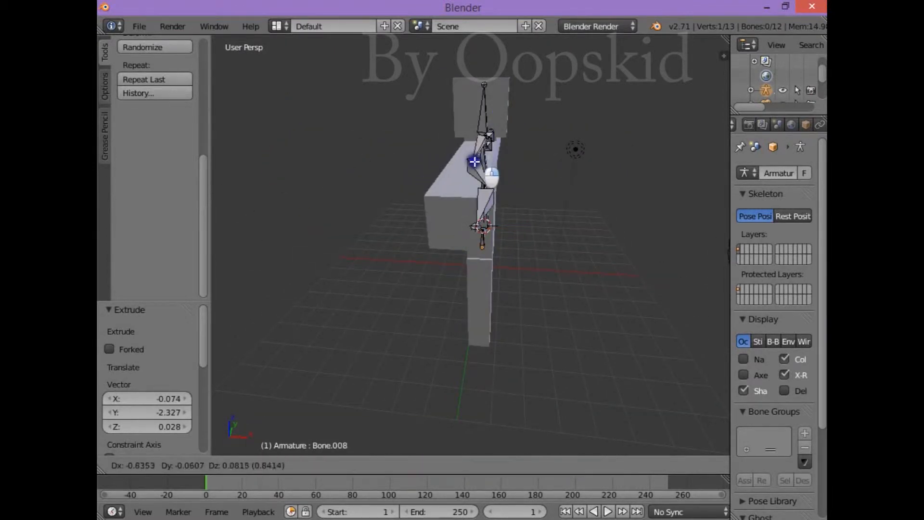
{"action": "left_click", "coordinate": [448, 264]}
- Try to move the joint between the spine and neck bones about 0.4 along X, and undo the move
{"action": "middle_click_drag", "start_coordinate": [449, 264], "coordinate": [479, 272]}
{"action": "right_click", "coordinate": [482, 184]}
{"action": "key", "text": "g"}
{"action": "left_click", "coordinate": [493, 181]}
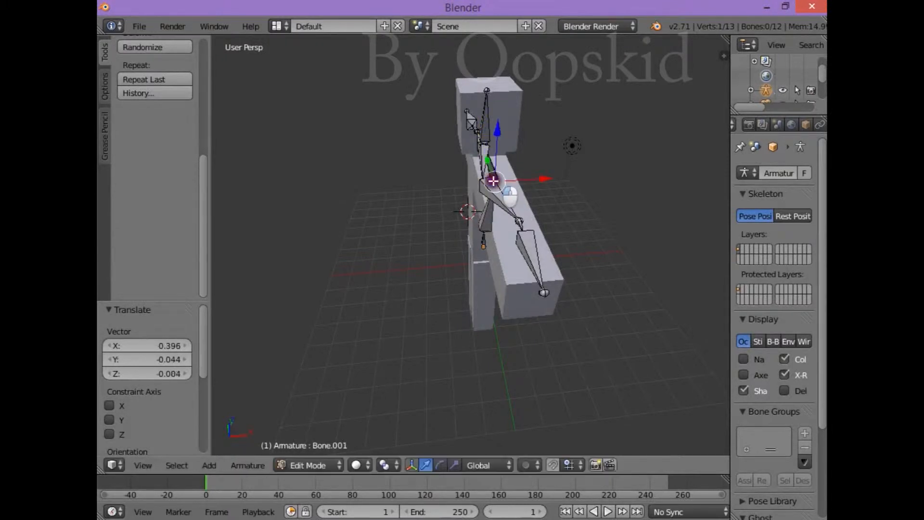
{"action": "right_click", "coordinate": [487, 183]}
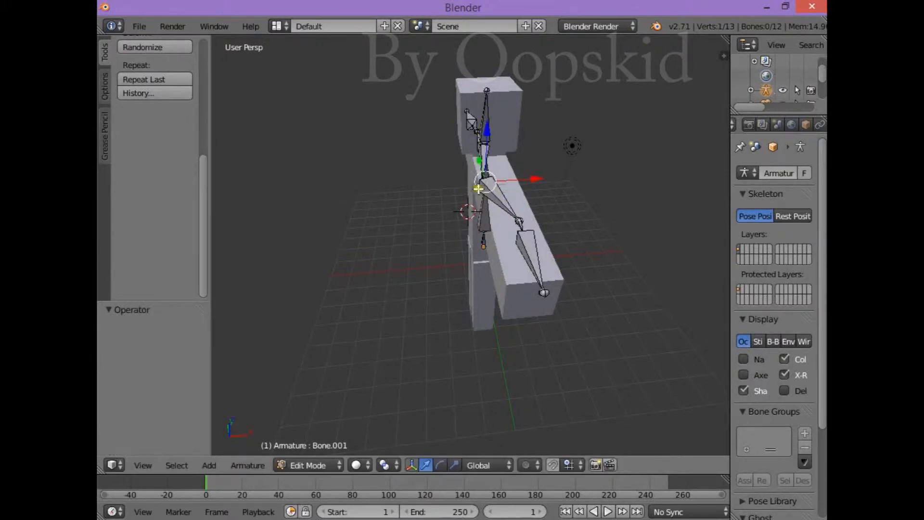
{"action": "right_click", "coordinate": [482, 191]}
{"action": "key", "text": "g"}
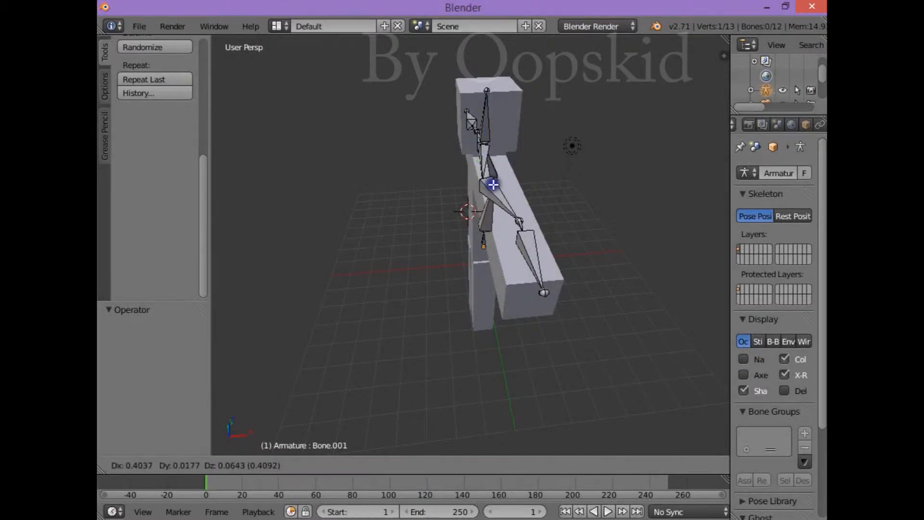
{"action": "left_click", "coordinate": [492, 185]}
{"action": "key", "text": "ctrl+z"}
- Align the negative-Y arm's bones with the mesh by adjusting its shoulder joint and moving its elbow joint about 0.2 along negative X
{"action": "middle_click_drag", "start_coordinate": [482, 202], "coordinate": [479, 234]}
{"action": "right_click", "coordinate": [479, 237]}
{"action": "right_click", "coordinate": [479, 233]}
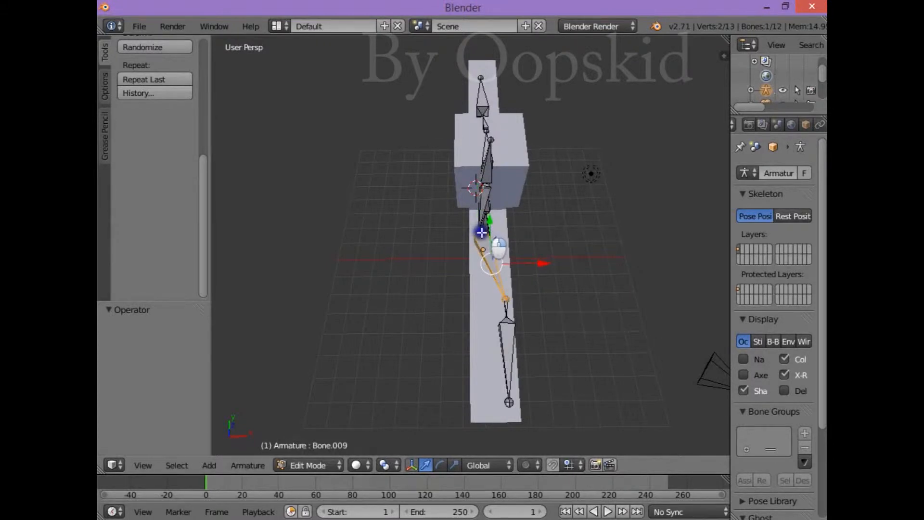
{"action": "right_click_drag", "start_coordinate": [483, 233], "coordinate": [489, 231]}
{"action": "right_click_drag", "start_coordinate": [521, 296], "coordinate": [497, 297]}
{"action": "right_click", "coordinate": [495, 317]}
{"action": "middle_click_drag", "start_coordinate": [497, 297], "coordinate": [455, 264]}
- Extrude two hip bones from the root bone's lower end, about 0.73 along negative Y and 0.57 along positive Y, both angled down
{"action": "right_click", "coordinate": [466, 246]}
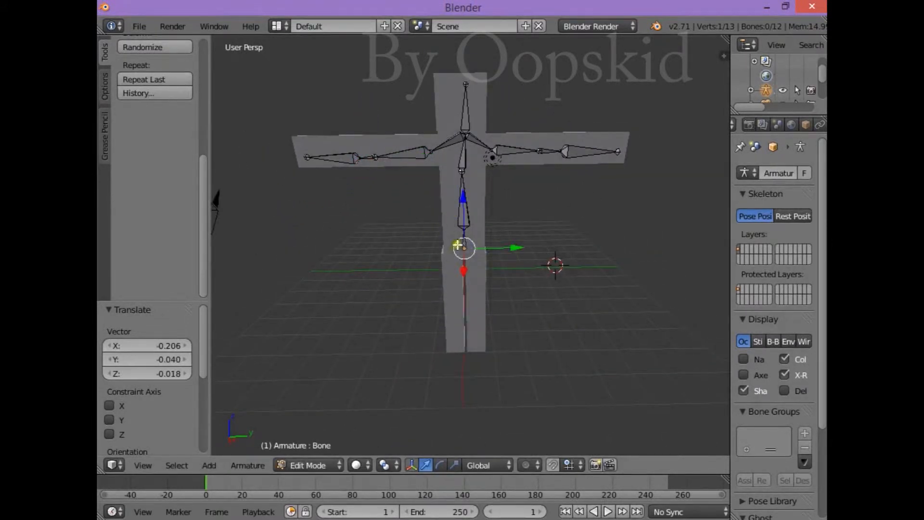
{"action": "key", "text": "e"}
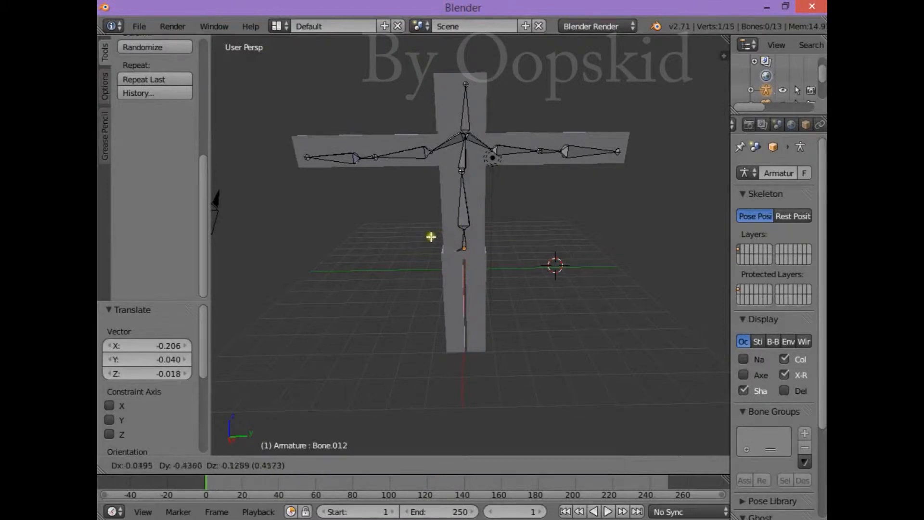
{"action": "left_click", "coordinate": [425, 247]}
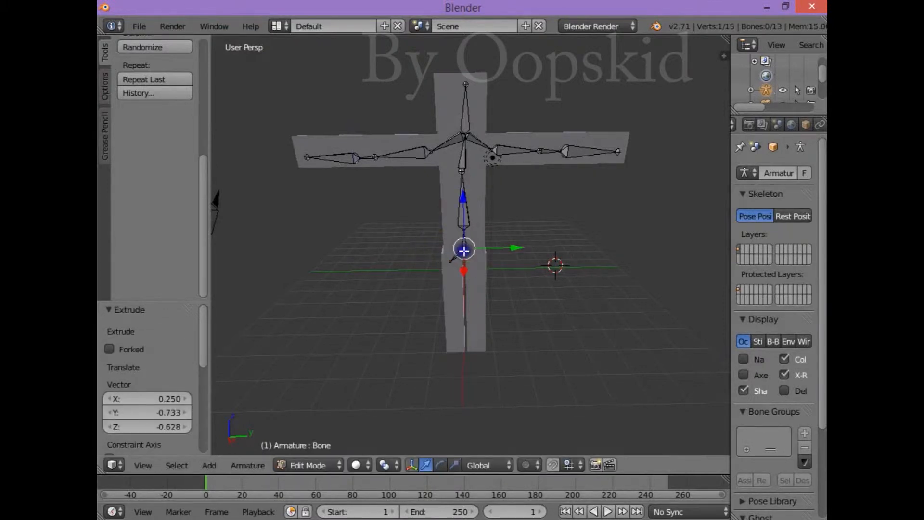
{"action": "key", "text": "e"}
{"action": "left_click", "coordinate": [477, 257]}
- Extrude an upper and a lower leg bone down the positive-Y leg, about 2.0 and 2.1 down along Z
{"action": "key", "text": "e"}
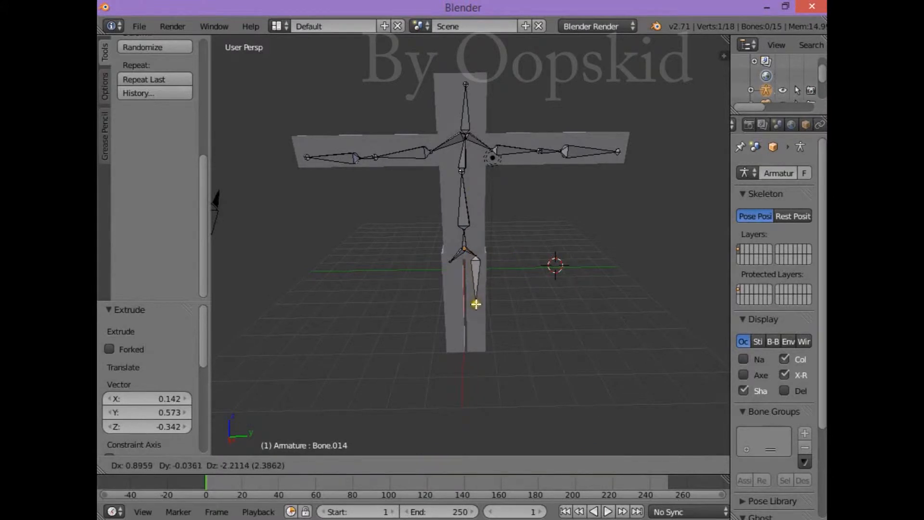
{"action": "left_click", "coordinate": [475, 299]}
{"action": "key", "text": "e"}
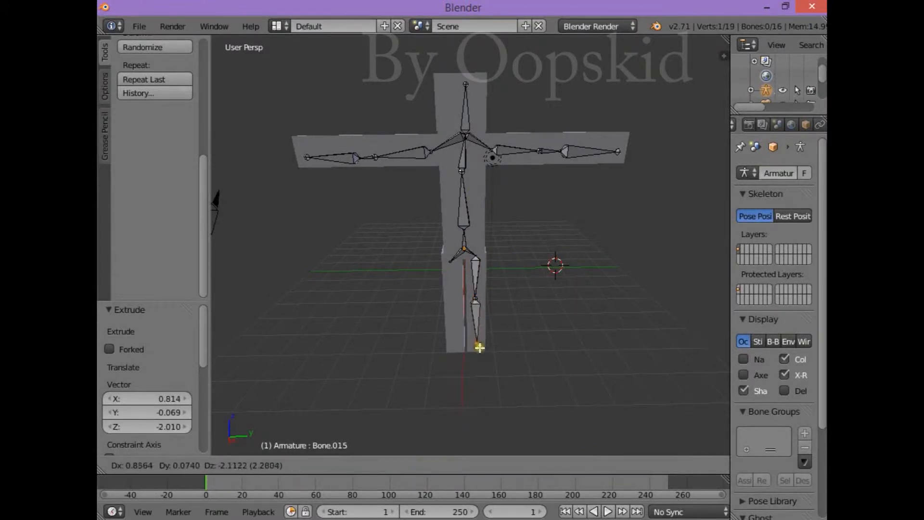
{"action": "left_click", "coordinate": [479, 348]}
{"action": "middle_click_drag", "start_coordinate": [476, 342], "coordinate": [420, 310]}
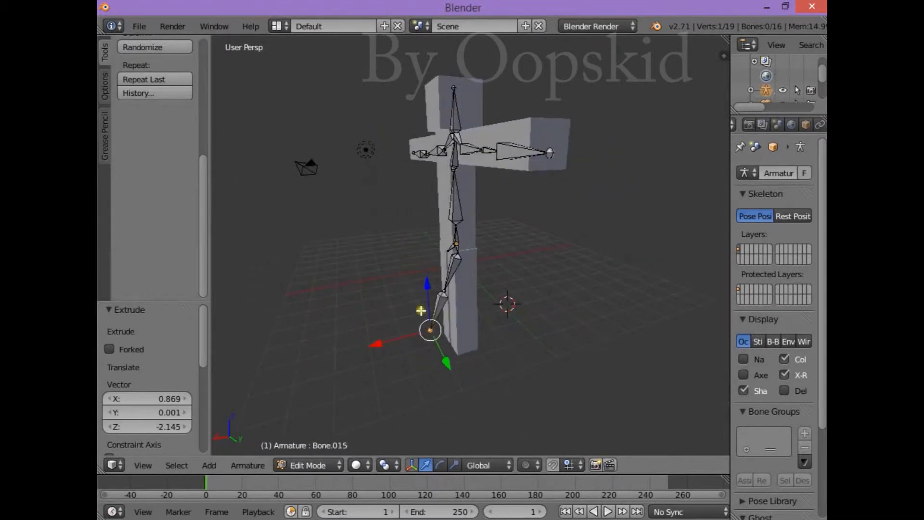
- Move the positive-Y leg's knee joint about 0.95 along negative X and 0.53 along Y, and bring its foot joint back into the leg
{"action": "right_click", "coordinate": [447, 292]}
{"action": "key", "text": "g"}
{"action": "left_click", "coordinate": [463, 298]}
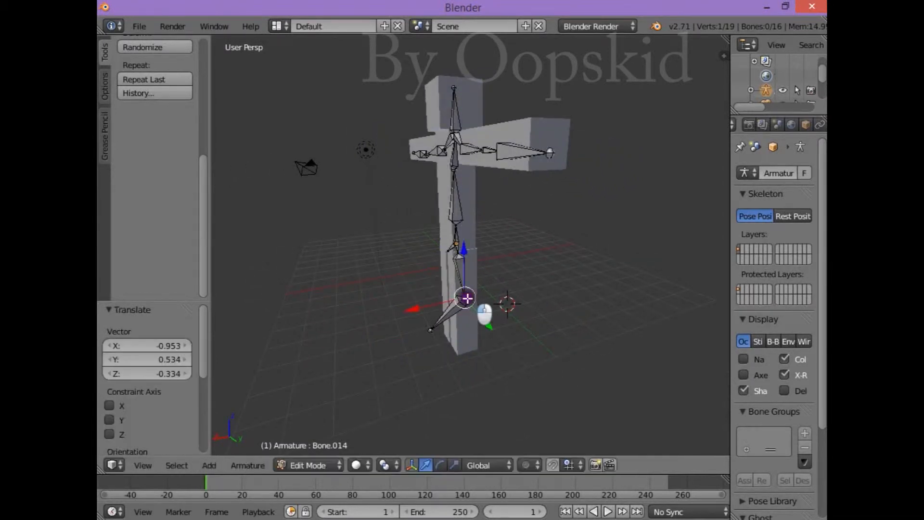
{"action": "right_click", "coordinate": [433, 332]}
{"action": "key", "text": "g"}
{"action": "left_click", "coordinate": [466, 336]}
{"action": "middle_click_drag", "start_coordinate": [466, 337], "coordinate": [536, 304]}
- Fine-tune the positive-Y leg's knee joint and move its foot joint about 0.62 along negative Y to centre the bones in the leg
{"action": "right_click", "coordinate": [481, 297]}
{"action": "key", "text": "g"}
{"action": "left_click", "coordinate": [474, 300]}
{"action": "right_click", "coordinate": [490, 333]}
{"action": "key", "text": "g"}
{"action": "left_click", "coordinate": [478, 334]}
{"action": "middle_click_drag", "start_coordinate": [478, 334], "coordinate": [403, 332]}
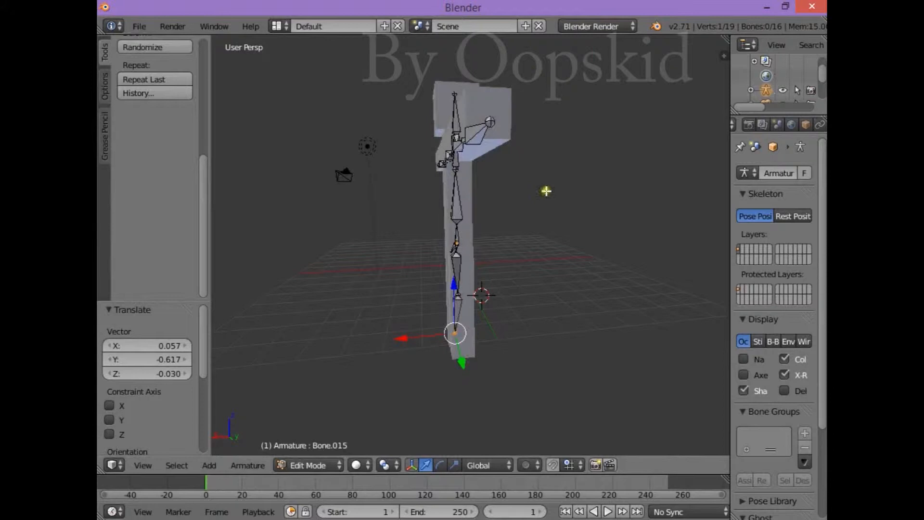
- Examine the bones' alignment with the mesh from the right, left and top in a temporary second 3D view
{"action": "left_click_drag", "start_coordinate": [724, 54], "coordinate": [452, 89]}
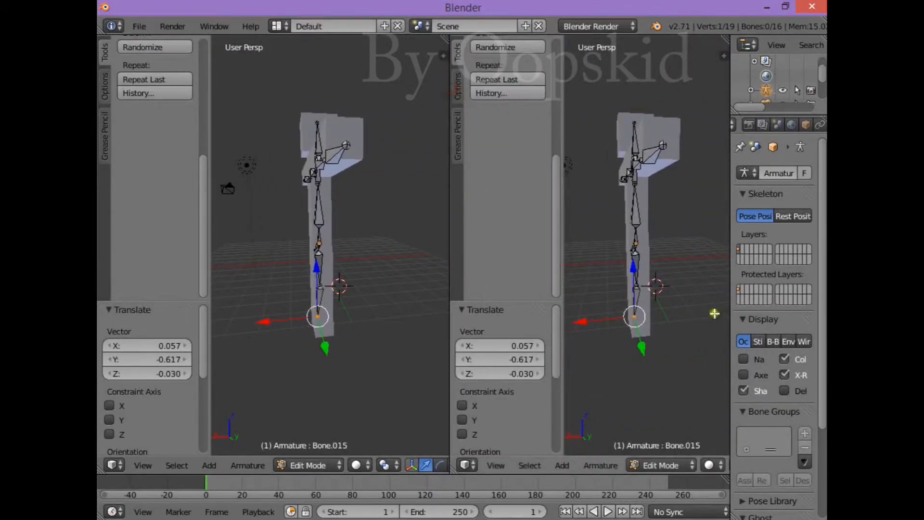
{"action": "left_click", "coordinate": [493, 467]}
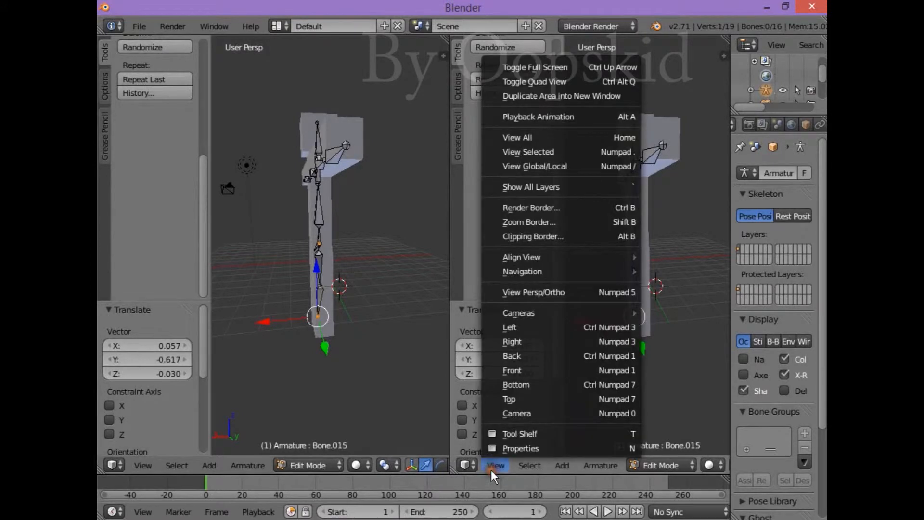
{"action": "left_click", "coordinate": [507, 345]}
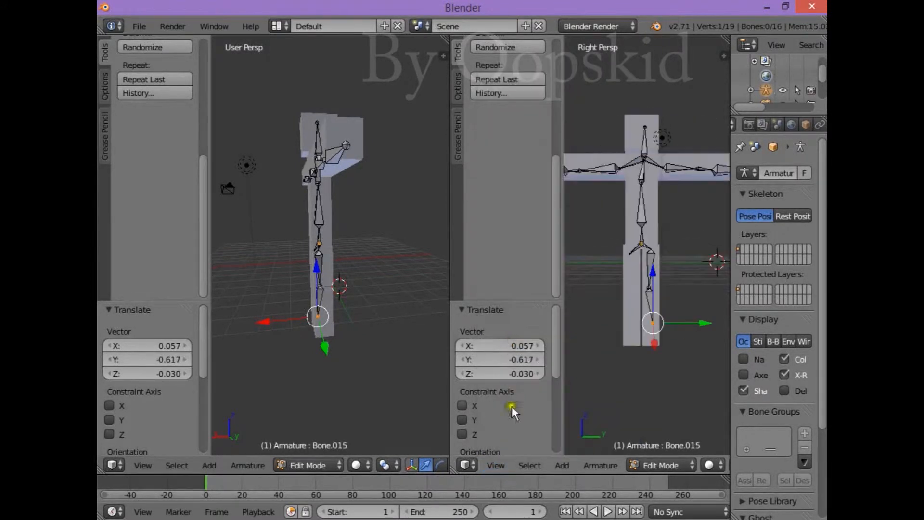
{"action": "left_click", "coordinate": [502, 466]}
{"action": "left_click", "coordinate": [524, 325]}
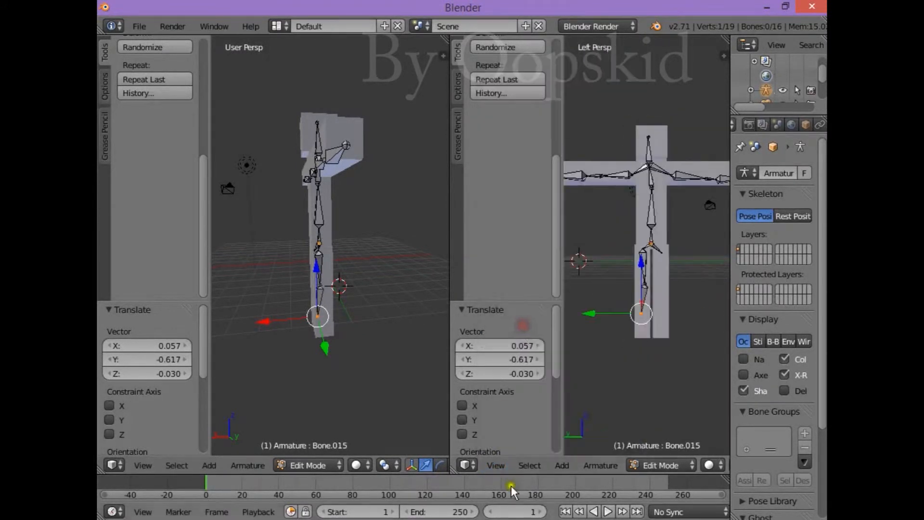
{"action": "left_click", "coordinate": [493, 465]}
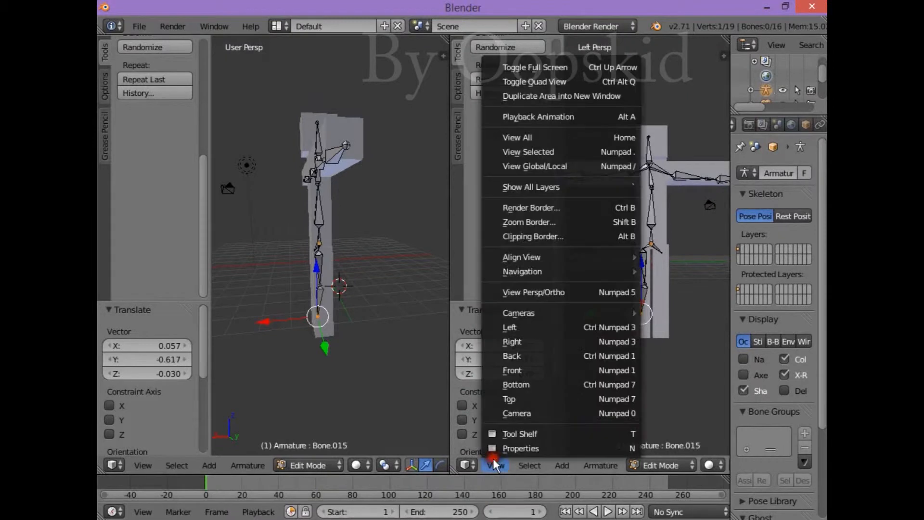
{"action": "left_click", "coordinate": [522, 399]}
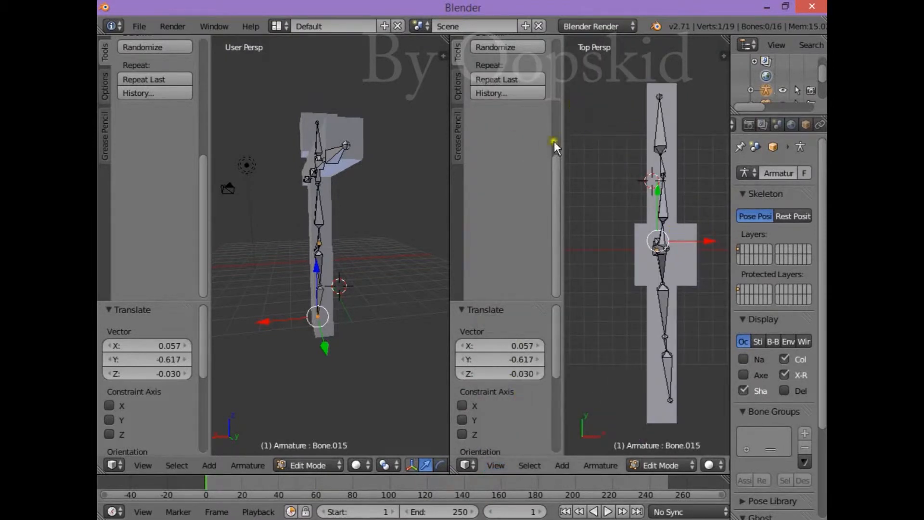
{"action": "left_click_drag", "start_coordinate": [448, 45], "coordinate": [724, 37]}
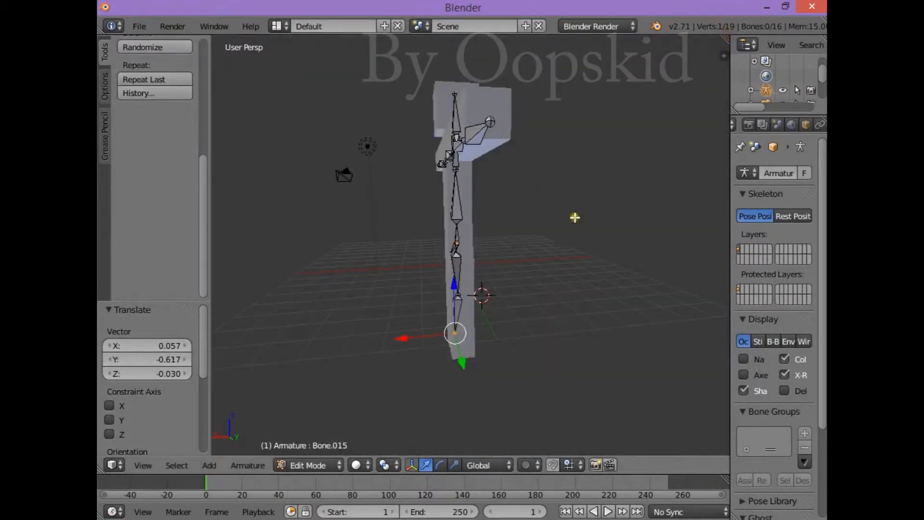
- Adjust the positive-Y leg's foot joint and extrude an upper leg bone, about 2.1 down along Z, and a lower leg bone down the negative-Y leg
{"action": "key", "text": "g"}
{"action": "left_click", "coordinate": [515, 303]}
{"action": "middle_click_drag", "start_coordinate": [515, 303], "coordinate": [613, 294]}
{"action": "right_click", "coordinate": [449, 256]}
{"action": "key", "text": "e"}
{"action": "left_click", "coordinate": [458, 307]}
{"action": "key", "text": "e"}
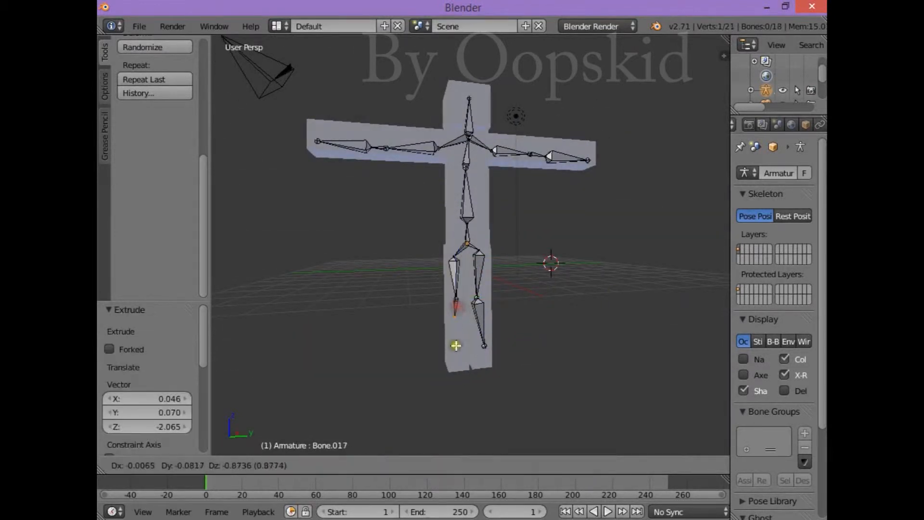
{"action": "left_click", "coordinate": [455, 381]}
{"action": "middle_click_drag", "start_coordinate": [456, 381], "coordinate": [624, 403]}
- Finish editing the bones and return the armature to Object Mode
{"action": "left_click", "coordinate": [308, 465]}
{"action": "left_click", "coordinate": [307, 446]}
{"action": "middle_click_drag", "start_coordinate": [510, 359], "coordinate": [535, 343]}
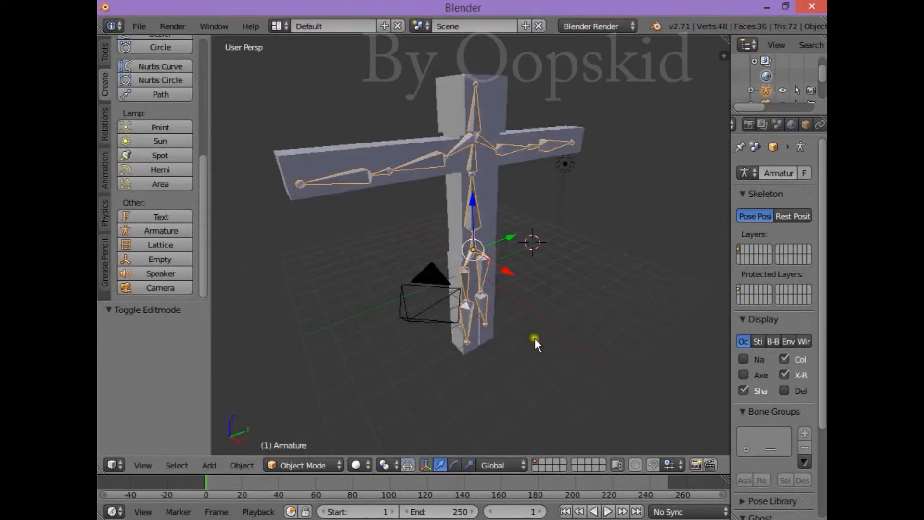
- Move the whole armature out of the mesh along X, and bring it back about 2.7 along negative X
{"action": "key", "text": "g"}
{"action": "key", "text": "x"}
{"action": "left_click", "coordinate": [541, 282]}
{"action": "middle_click_drag", "start_coordinate": [583, 322], "coordinate": [581, 368]}
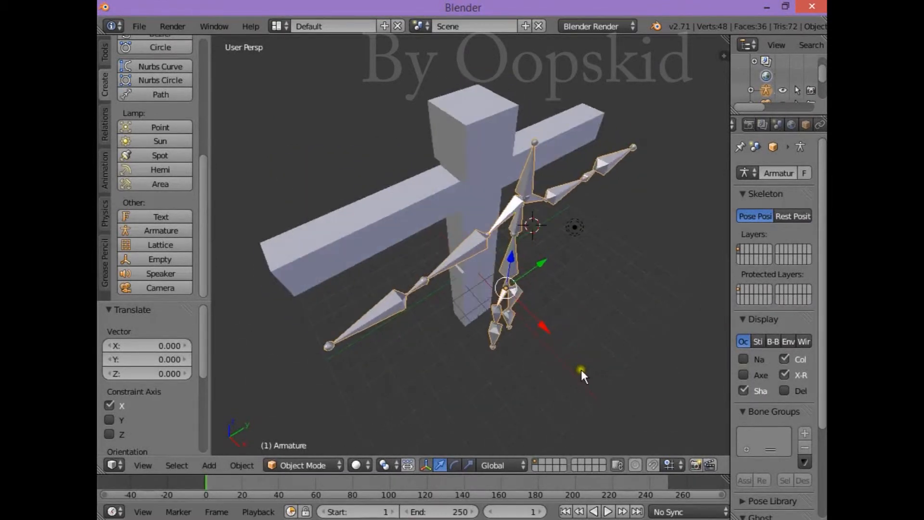
{"action": "key", "text": "ctrl+z"}
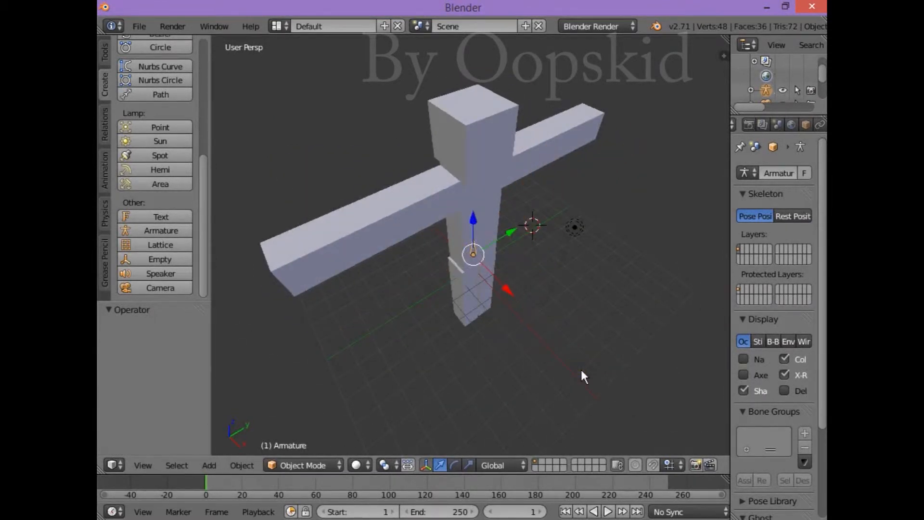
{"action": "middle_click_drag", "start_coordinate": [580, 367], "coordinate": [511, 318]}
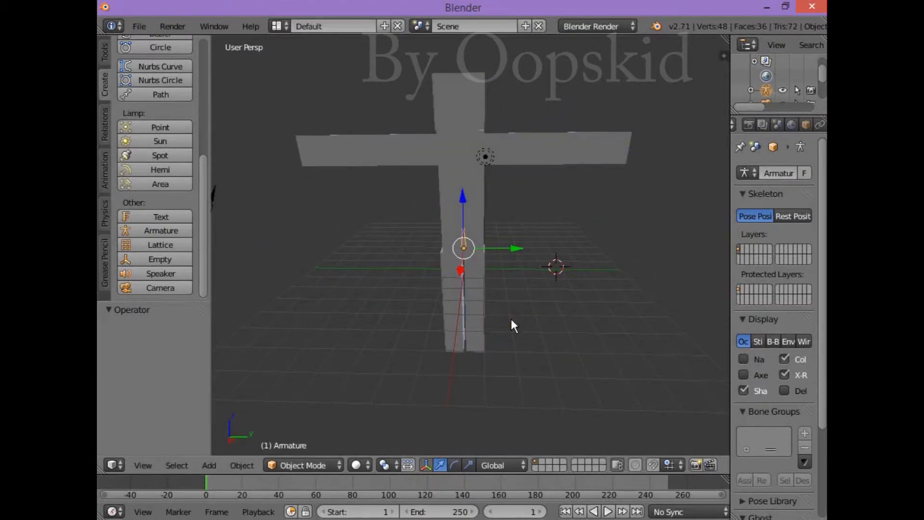
{"action": "key", "text": "ctrl+z"}
{"action": "middle_click_drag", "start_coordinate": [619, 322], "coordinate": [359, 266]}
{"action": "left_click_drag", "start_coordinate": [354, 246], "coordinate": [405, 246]}
{"action": "middle_click_drag", "start_coordinate": [406, 245], "coordinate": [567, 304]}
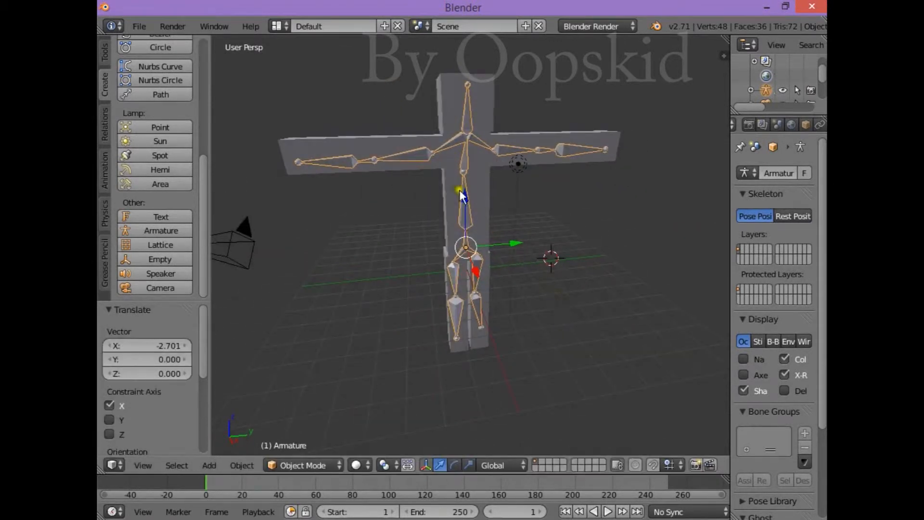
{"action": "right_click", "coordinate": [405, 141], "text": "shift"}
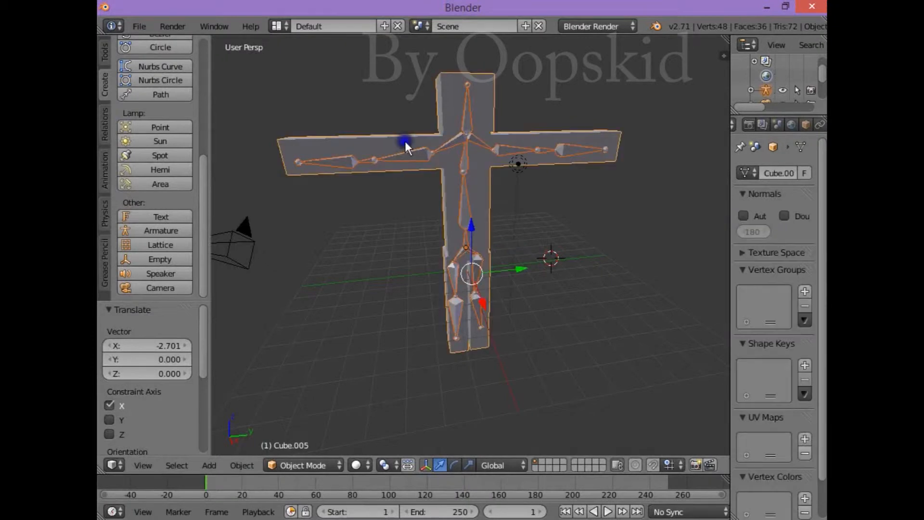
{"action": "middle_click_drag", "start_coordinate": [423, 168], "coordinate": [391, 292]}
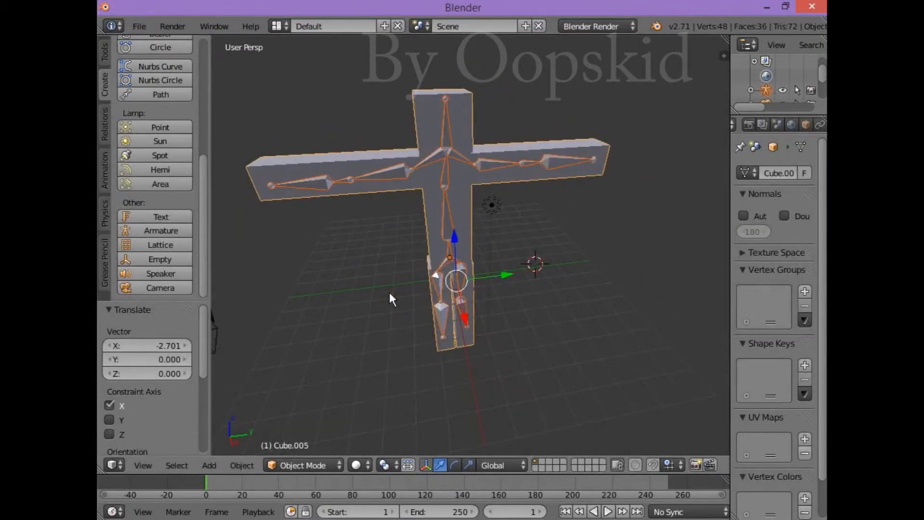
{"action": "key", "text": "ctrl+p"}
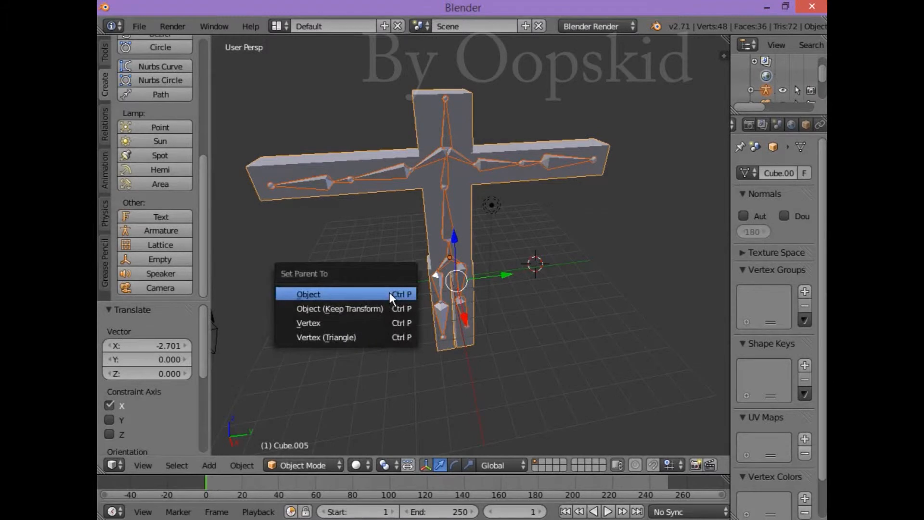
{"action": "left_click", "coordinate": [360, 240]}
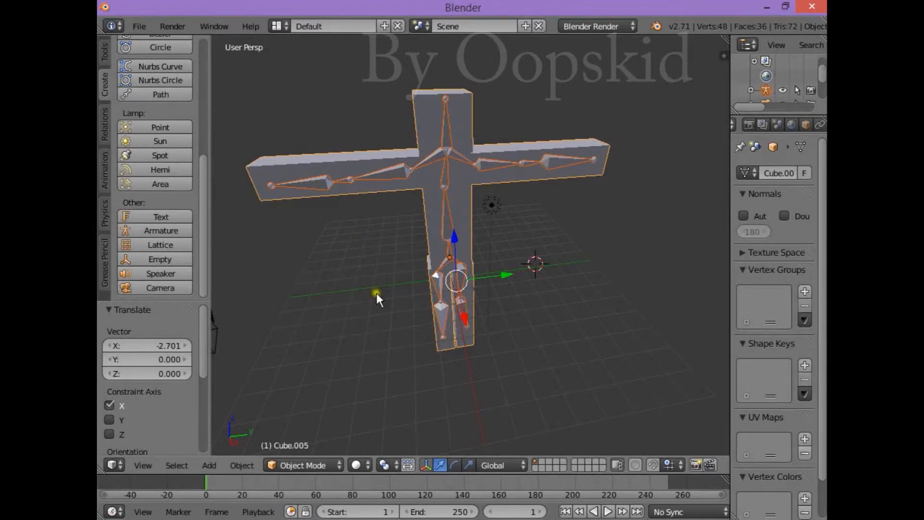
- Parent the player mesh to the armature using Armature Deform with automatic weights
{"action": "key", "text": "a"}
{"action": "right_click", "coordinate": [445, 213]}
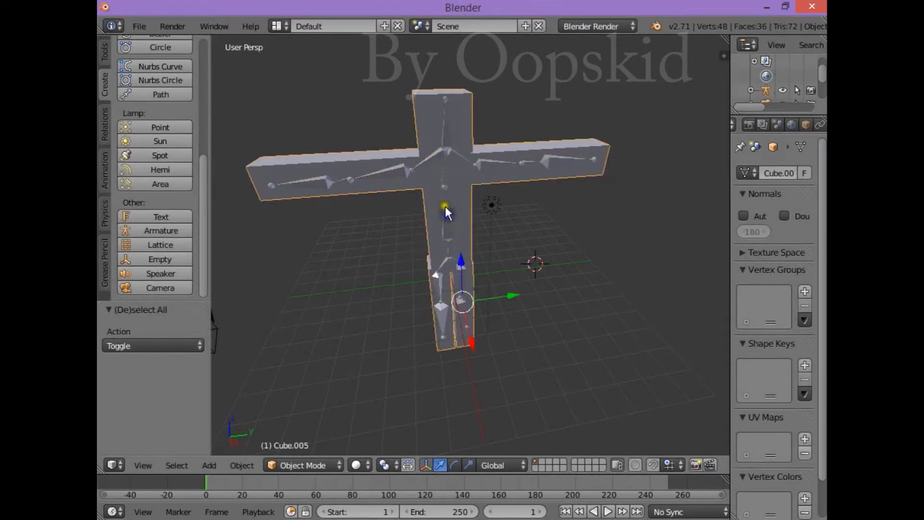
{"action": "right_click", "coordinate": [443, 149], "text": "shift"}
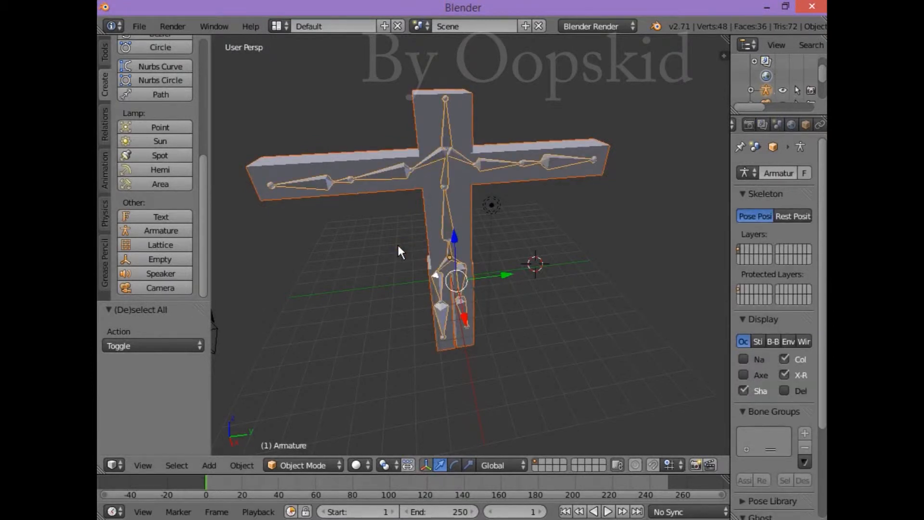
{"action": "key", "text": "ctrl+p"}
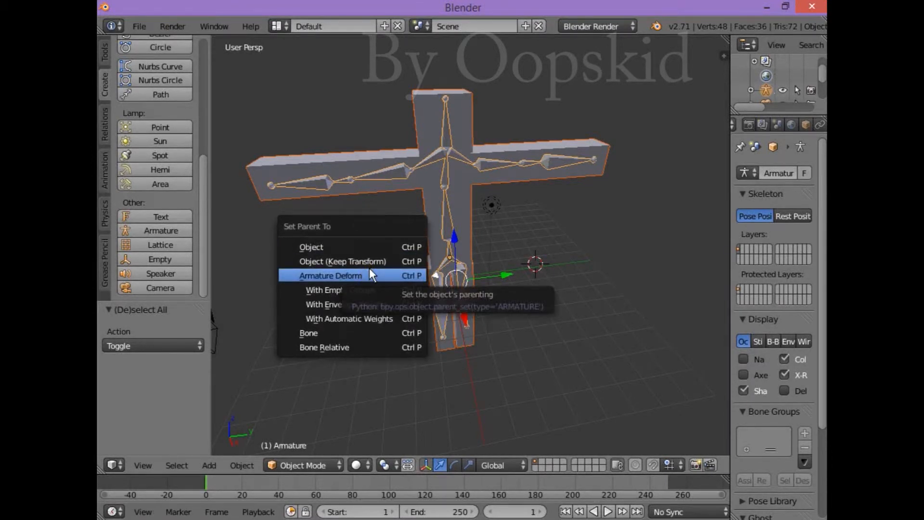
{"action": "left_click", "coordinate": [371, 319]}
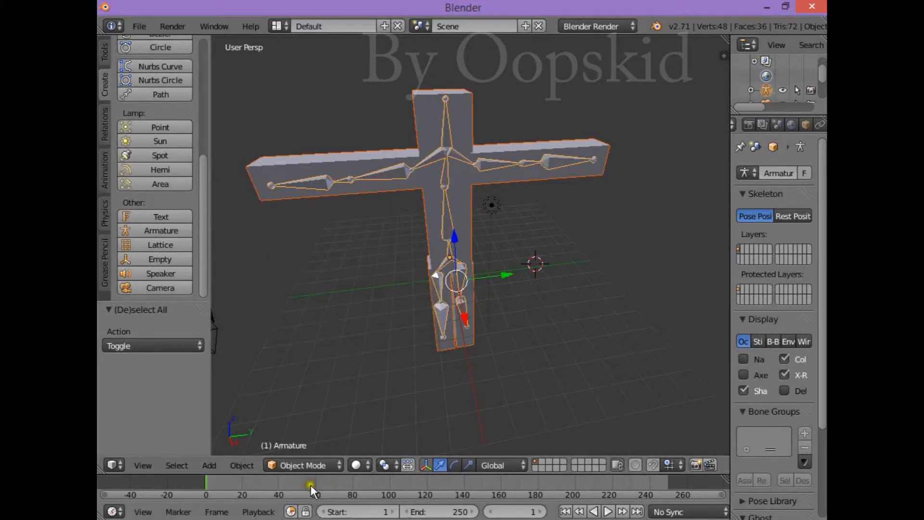
{"action": "left_click", "coordinate": [308, 464]}
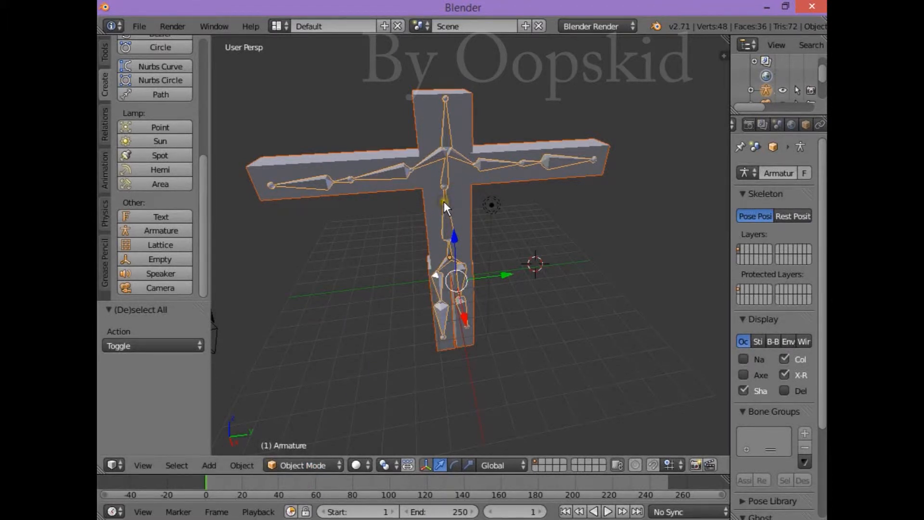
{"action": "key", "text": "ctrl+p"}
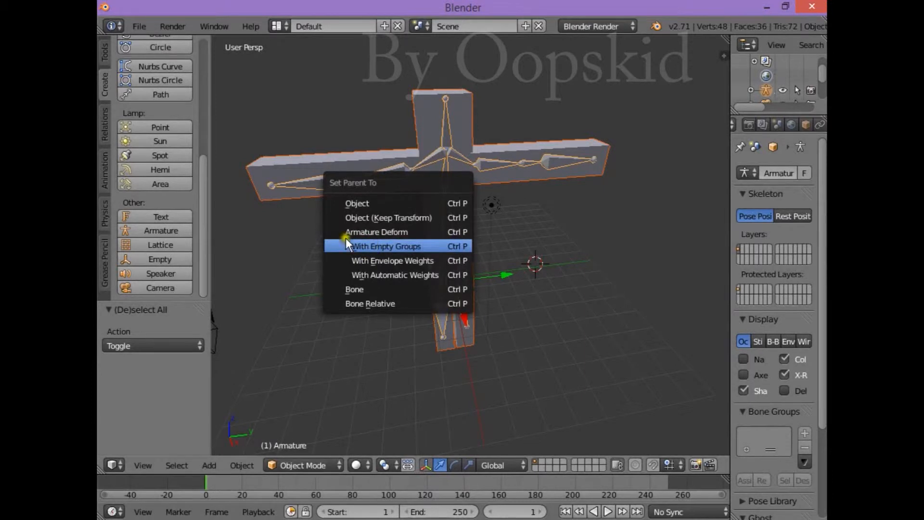
{"action": "left_click", "coordinate": [388, 273]}
{"action": "middle_click_drag", "start_coordinate": [434, 283], "coordinate": [546, 276]}
- Show the player mesh in Weight Paint mode to examine the bone influence on its legs
{"action": "left_click", "coordinate": [319, 466]}
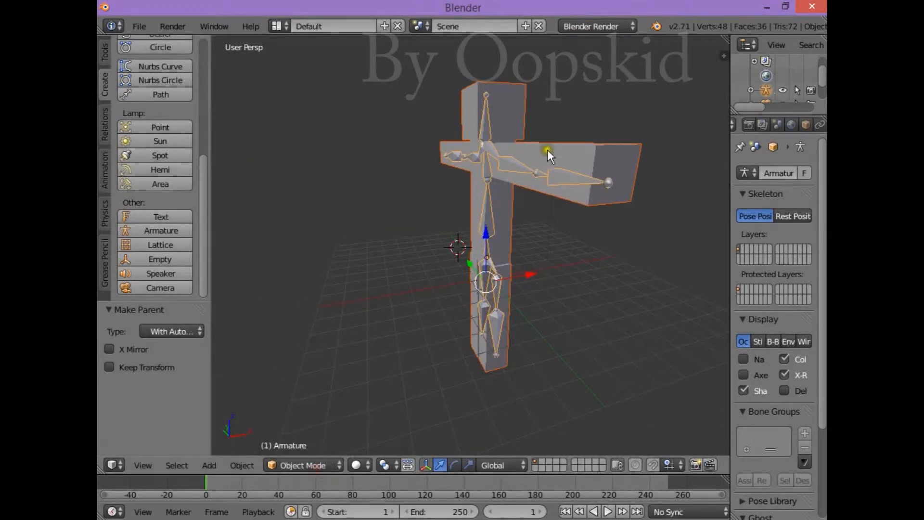
{"action": "right_click", "coordinate": [555, 153]}
{"action": "left_click", "coordinate": [304, 466]}
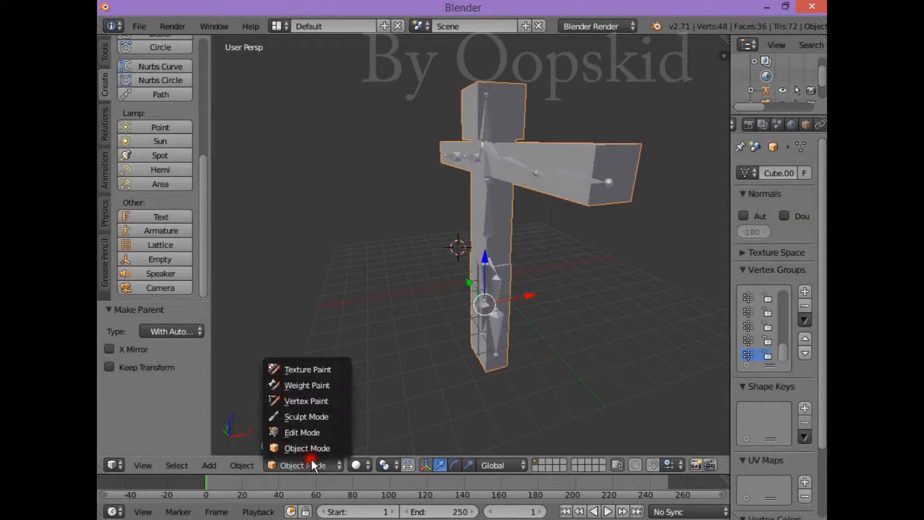
{"action": "left_click", "coordinate": [325, 385]}
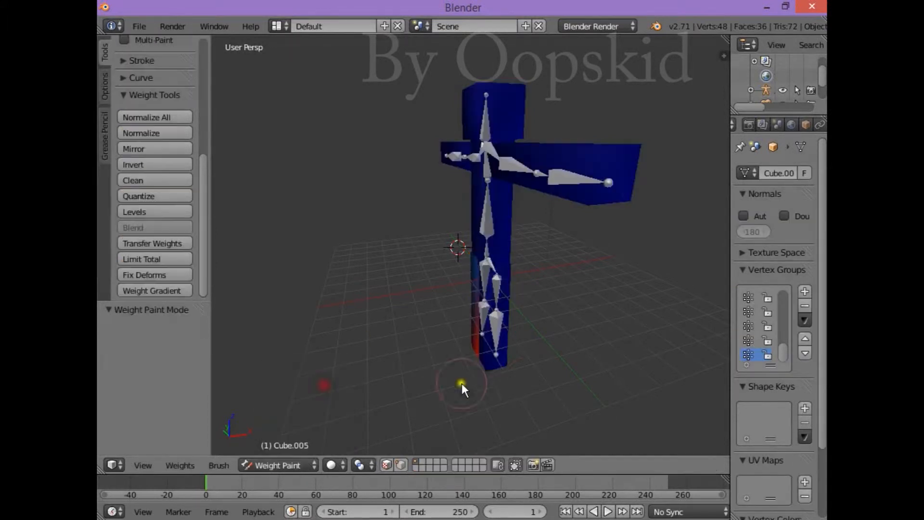
{"action": "middle_click_drag", "start_coordinate": [580, 374], "coordinate": [458, 247]}
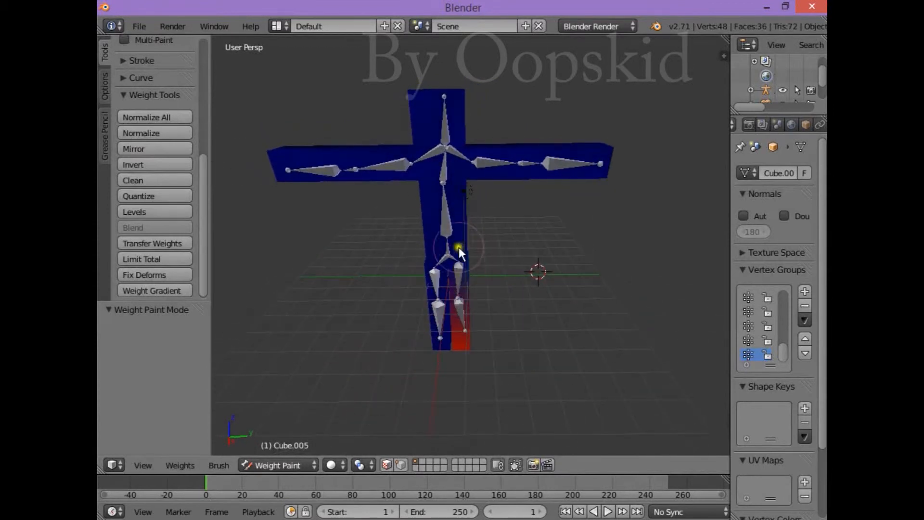
- Switch to the armature and back to the mesh to recheck the leg weights, and return the mesh to Object Mode
{"action": "right_click", "coordinate": [443, 222]}
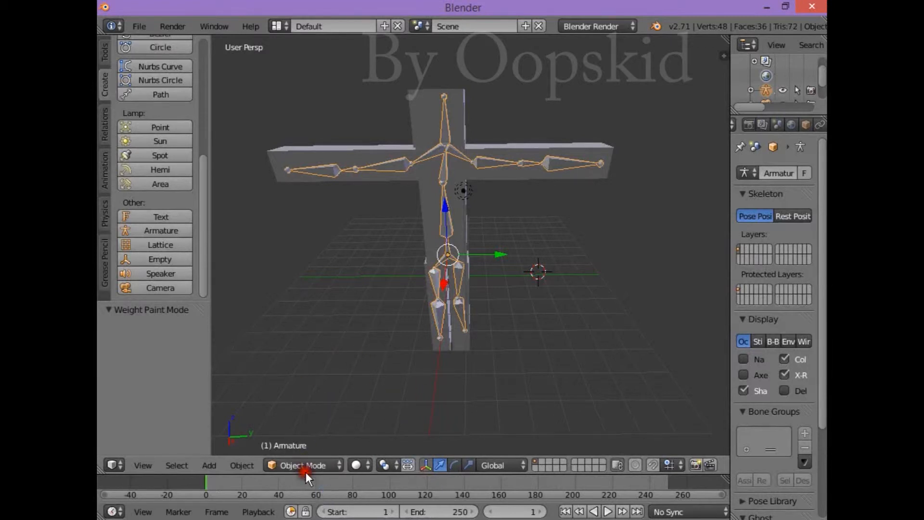
{"action": "right_click", "coordinate": [433, 163]}
{"action": "middle_click_drag", "start_coordinate": [376, 345], "coordinate": [434, 313]}
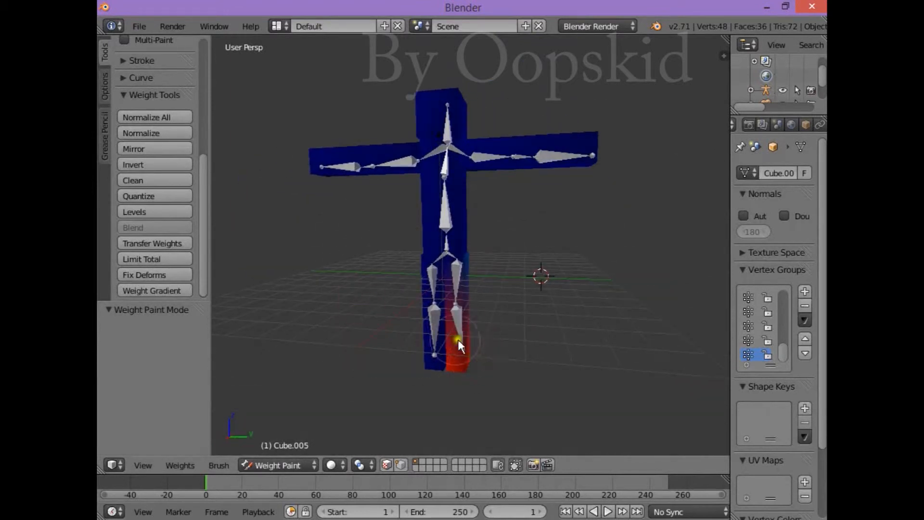
{"action": "middle_click_drag", "start_coordinate": [443, 375], "coordinate": [458, 344]}
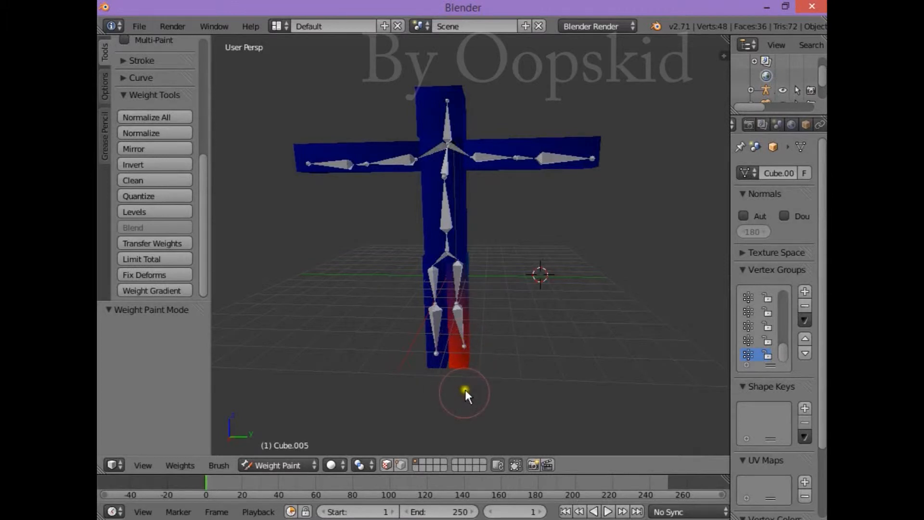
{"action": "left_click", "coordinate": [300, 460]}
{"action": "left_click", "coordinate": [298, 445]}
{"action": "mouse_move", "coordinate": [301, 356]}
{"action": "middle_mouse_down"}
{"action": "mouse_move", "coordinate": [410, 325]}
{"action": "mouse_move", "coordinate": [558, 347]}
{"action": "mouse_move", "coordinate": [317, 361]}
{"action": "mouse_move", "coordinate": [348, 304]}
{"action": "mouse_move", "coordinate": [424, 348]}
{"action": "mouse_move", "coordinate": [322, 376]}
{"action": "mouse_move", "coordinate": [290, 375]}
{"action": "mouse_move", "coordinate": [355, 310]}
{"action": "mouse_move", "coordinate": [333, 322]}
{"action": "mouse_move", "coordinate": [325, 357]}
{"action": "mouse_move", "coordinate": [301, 324]}
{"action": "mouse_move", "coordinate": [408, 282]}
{"action": "mouse_move", "coordinate": [273, 352]}
{"action": "mouse_move", "coordinate": [362, 380]}
{"action": "mouse_move", "coordinate": [479, 353]}
{"action": "mouse_move", "coordinate": [341, 379]}
{"action": "mouse_move", "coordinate": [328, 316]}
{"action": "middle_mouse_up"}
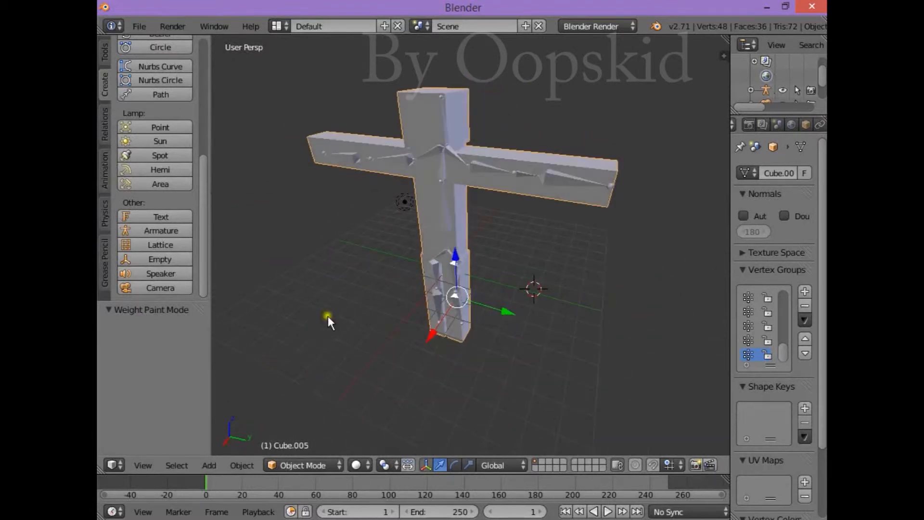
- Select the armature inside the player mesh and switch it to Pose Mode
{"action": "right_click", "coordinate": [442, 143]}
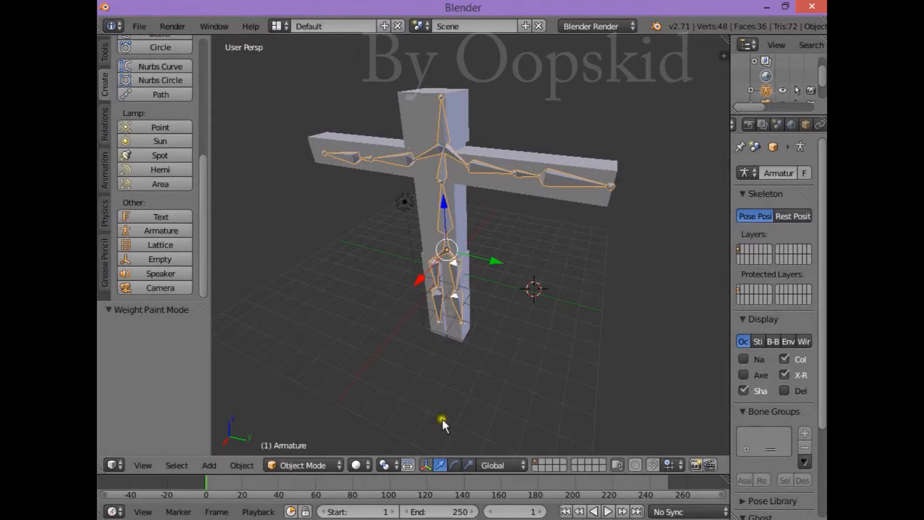
{"action": "left_click", "coordinate": [302, 468]}
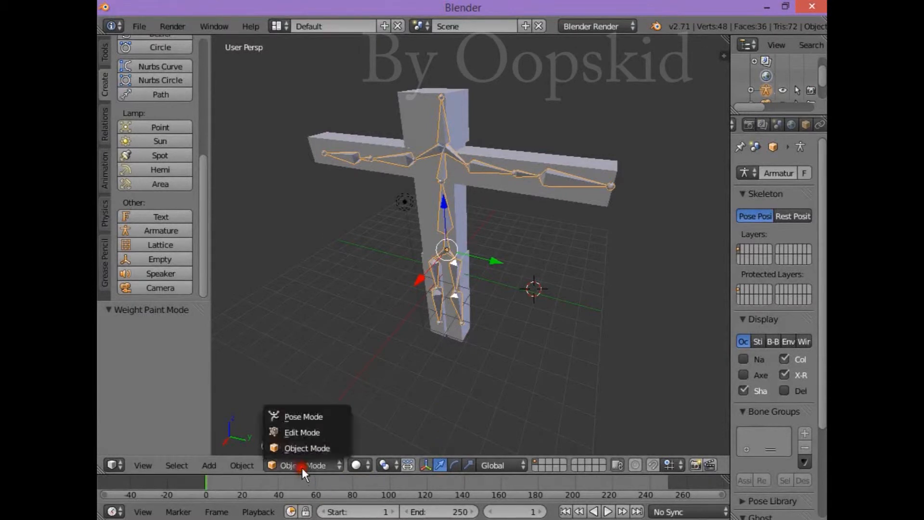
{"action": "left_click", "coordinate": [305, 416]}
{"action": "middle_click_drag", "start_coordinate": [317, 319], "coordinate": [411, 310]}
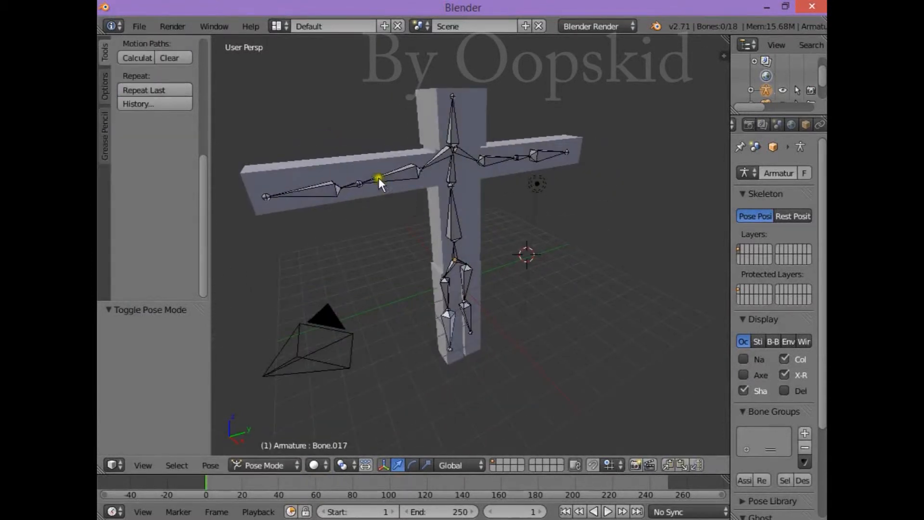
- Try a trackball rotation of one upper arm bone to test the mesh deformation, and undo it
{"action": "right_click", "coordinate": [360, 181]}
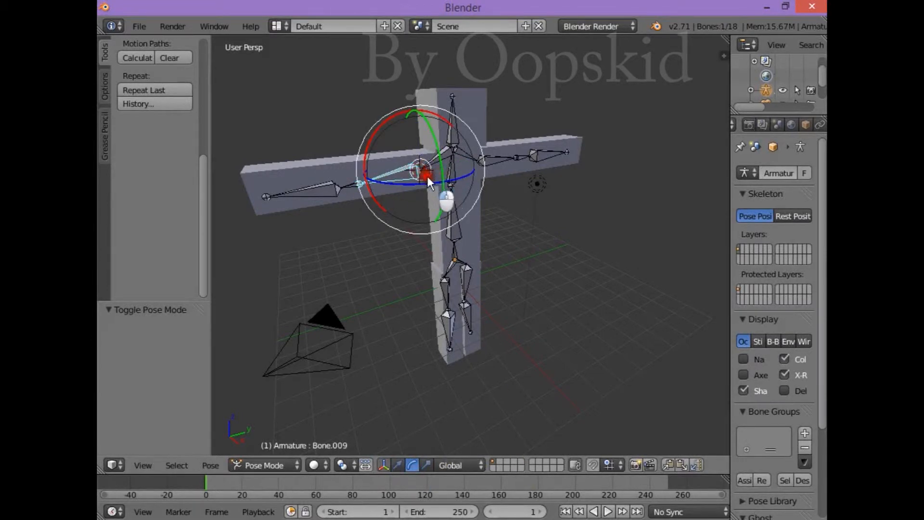
{"action": "key", "text": "r"}
{"action": "key", "text": "r"}
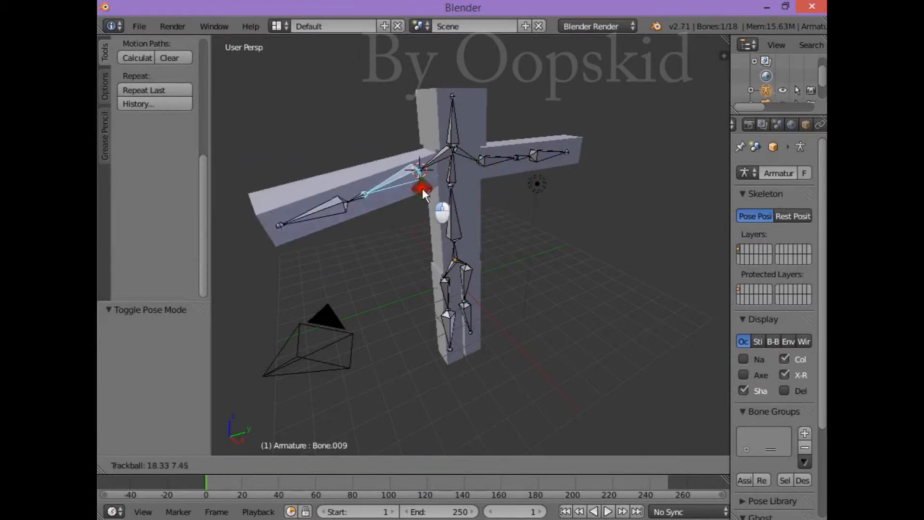
{"action": "left_click", "coordinate": [400, 171]}
{"action": "key", "text": "ctrl+z"}
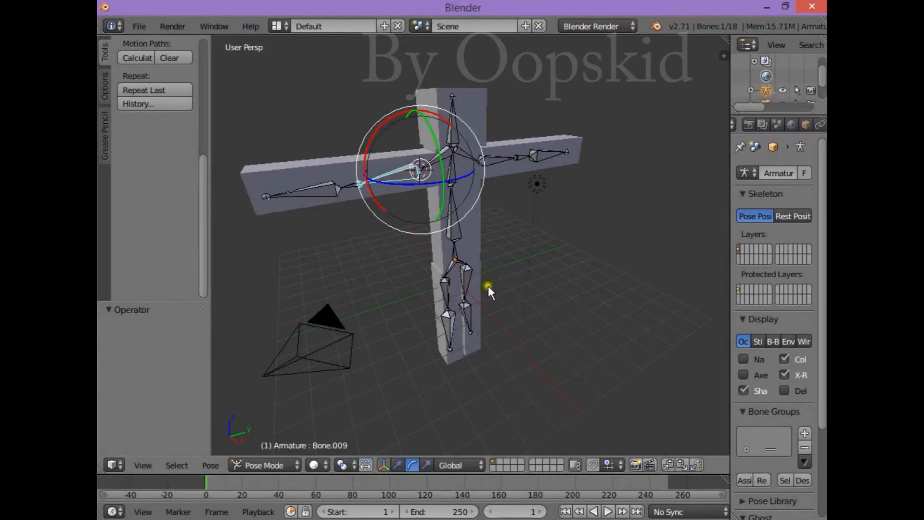
- Select the player mesh, subdivide all of it once with one cut in Edit Mode, and return it to Object Mode
{"action": "middle_click_drag", "start_coordinate": [630, 320], "coordinate": [570, 323]}
{"action": "right_click", "coordinate": [434, 94]}
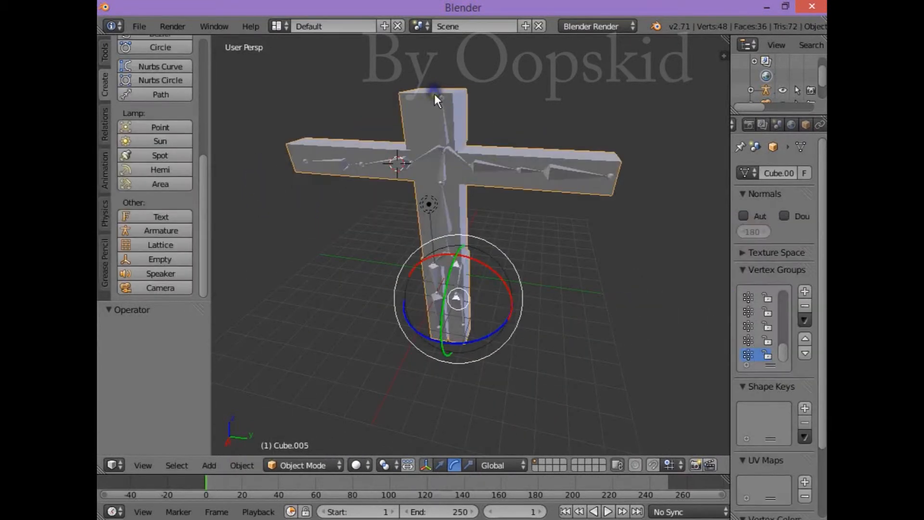
{"action": "scroll", "coordinate": [380, 312], "scroll_direction": "up", "scroll_amount": 2}
{"action": "scroll", "coordinate": [379, 311], "scroll_direction": "down", "scroll_amount": 2}
{"action": "mouse_move", "coordinate": [322, 296]}
{"action": "right_mouse_down"}
{"action": "mouse_move", "coordinate": [342, 295]}
{"action": "mouse_move", "coordinate": [316, 293]}
{"action": "right_mouse_up"}
{"action": "key", "text": "ctrl+z"}
{"action": "middle_click_drag", "start_coordinate": [334, 296], "coordinate": [372, 290]}
{"action": "left_click", "coordinate": [299, 461]}
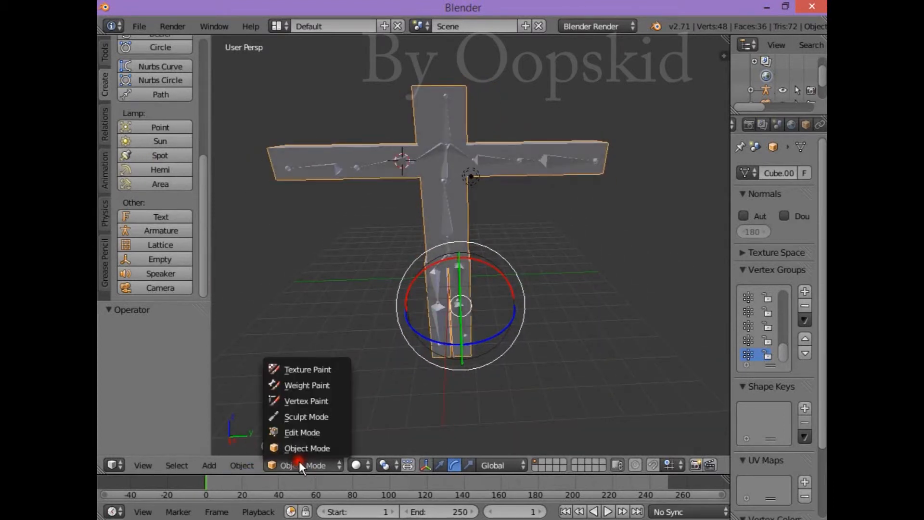
{"action": "left_click", "coordinate": [299, 429]}
{"action": "middle_click_drag", "start_coordinate": [299, 407], "coordinate": [397, 405]}
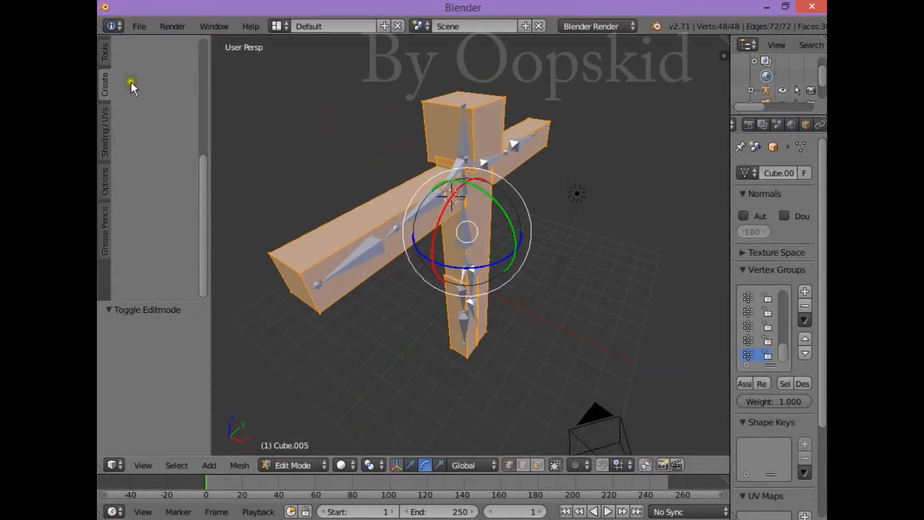
{"action": "left_click", "coordinate": [105, 48]}
{"action": "scroll", "coordinate": [180, 271], "scroll_direction": "down", "scroll_amount": 5}
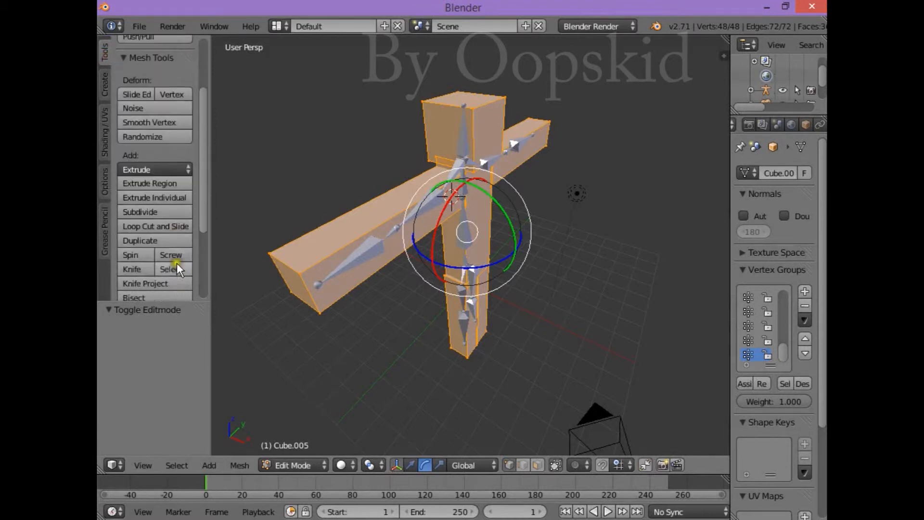
{"action": "left_click", "coordinate": [157, 213]}
{"action": "middle_click_drag", "start_coordinate": [423, 386], "coordinate": [428, 280]}
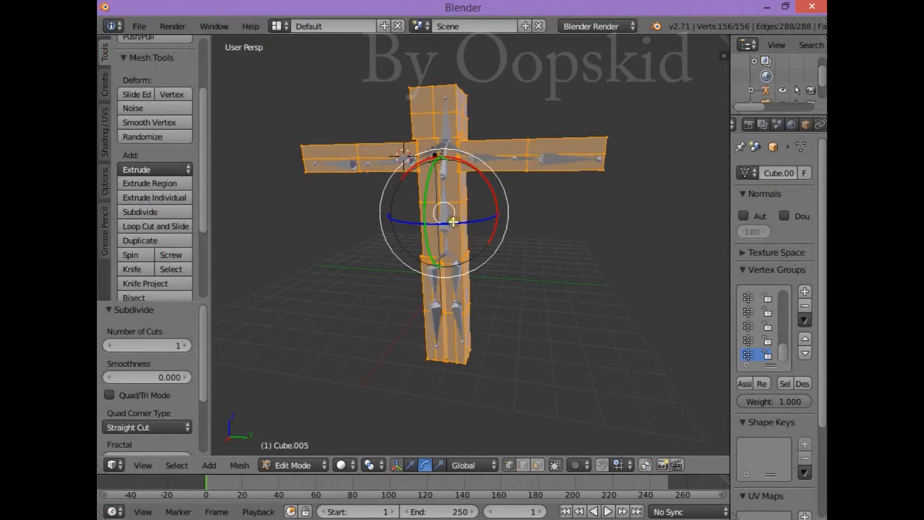
{"action": "left_click", "coordinate": [279, 465]}
{"action": "left_click", "coordinate": [283, 448]}
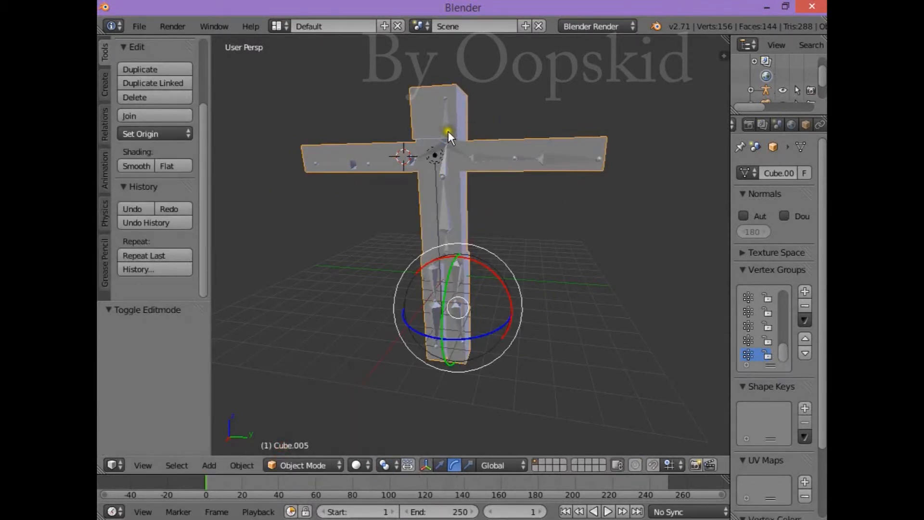
- Test the bend of the subdivided arm by trackball-rotating its upper arm bone in Pose Mode, and undo the rotation
{"action": "right_click", "coordinate": [449, 131]}
{"action": "right_click", "coordinate": [367, 159]}
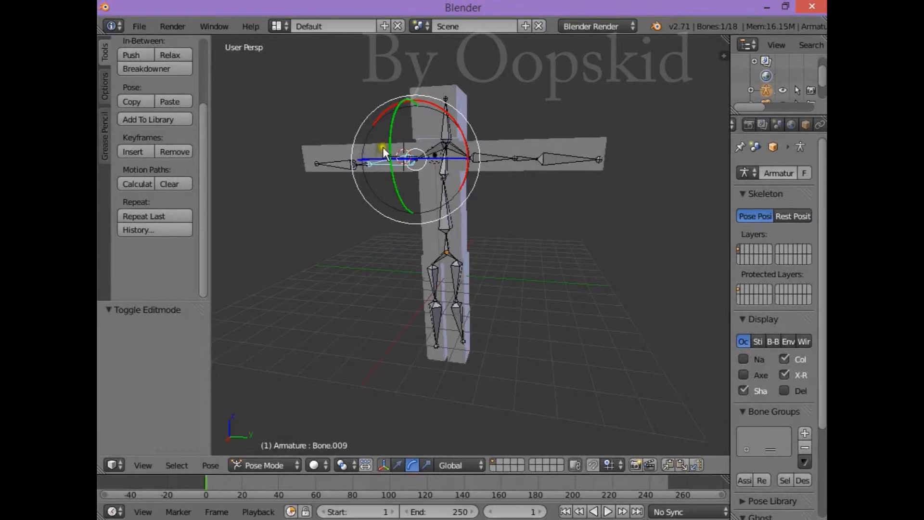
{"action": "left_click_drag", "start_coordinate": [406, 149], "coordinate": [426, 192]}
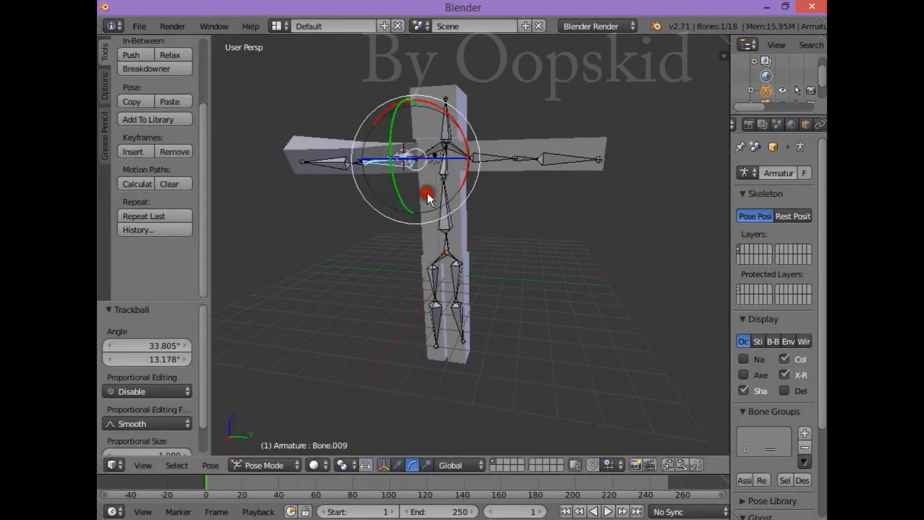
{"action": "key", "text": "ctrl+z"}
- Subdivide the whole player mesh four more times in Edit Mode, and return it to Object Mode
{"action": "right_click", "coordinate": [442, 94]}
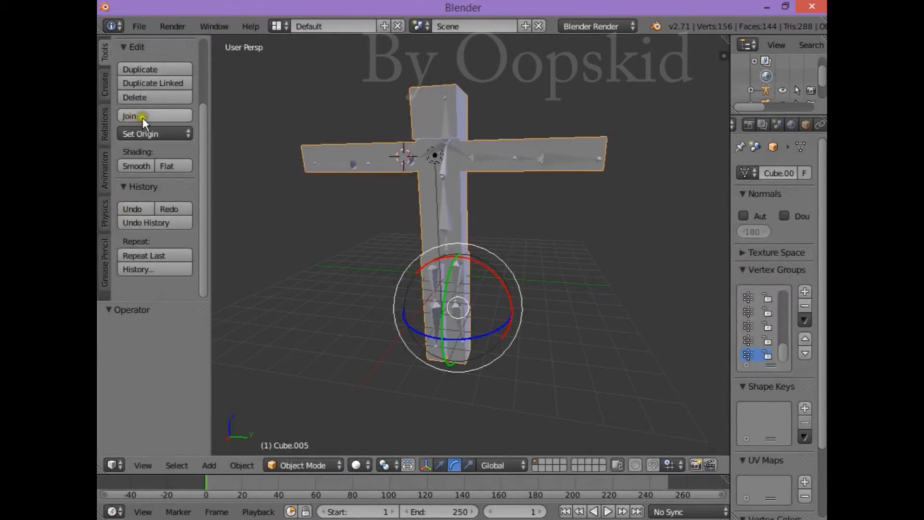
{"action": "scroll", "coordinate": [143, 125], "scroll_direction": "up", "scroll_amount": 5}
{"action": "scroll", "coordinate": [167, 158], "scroll_direction": "down", "scroll_amount": 5}
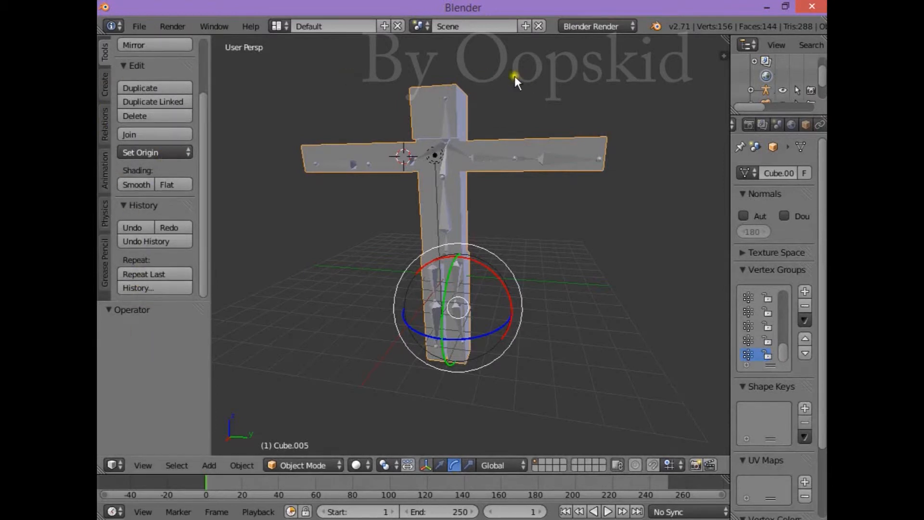
{"action": "left_click", "coordinate": [292, 463]}
{"action": "left_click", "coordinate": [292, 429]}
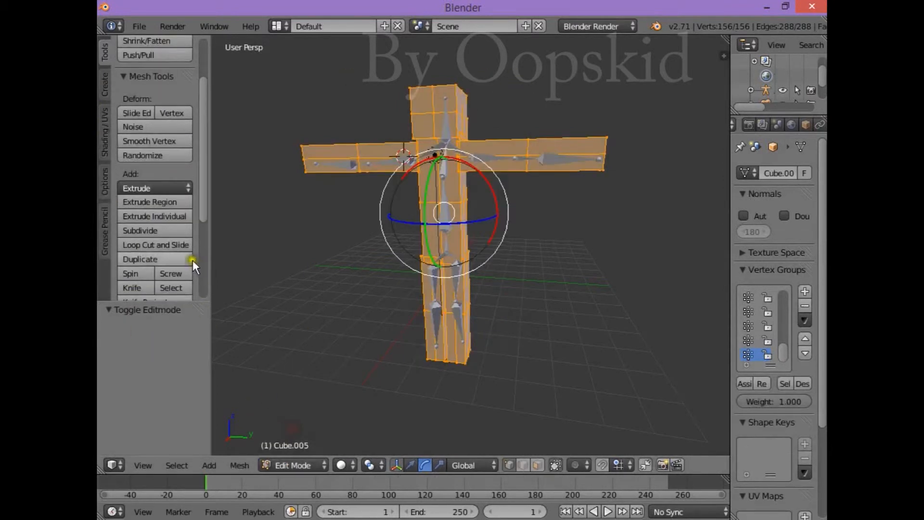
{"action": "left_click", "coordinate": [155, 230]}
{"action": "left_click", "coordinate": [155, 230]}
{"action": "left_click", "coordinate": [155, 229]}
{"action": "left_click", "coordinate": [155, 230]}
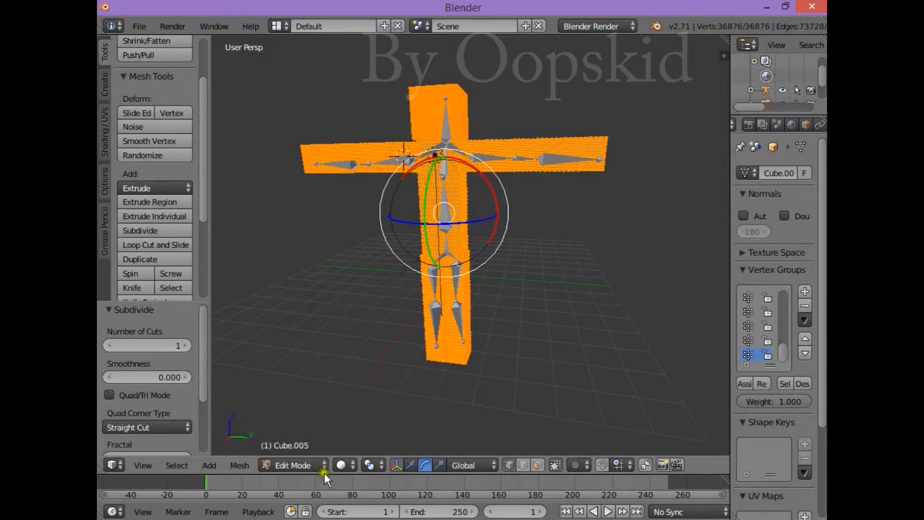
{"action": "left_click", "coordinate": [273, 465]}
{"action": "left_click", "coordinate": [275, 447]}
- Rotate the upper arm bone Bone.009 in trackball mode by about -34.95° and -18.335° to bend the arm
{"action": "right_click", "coordinate": [408, 182]}
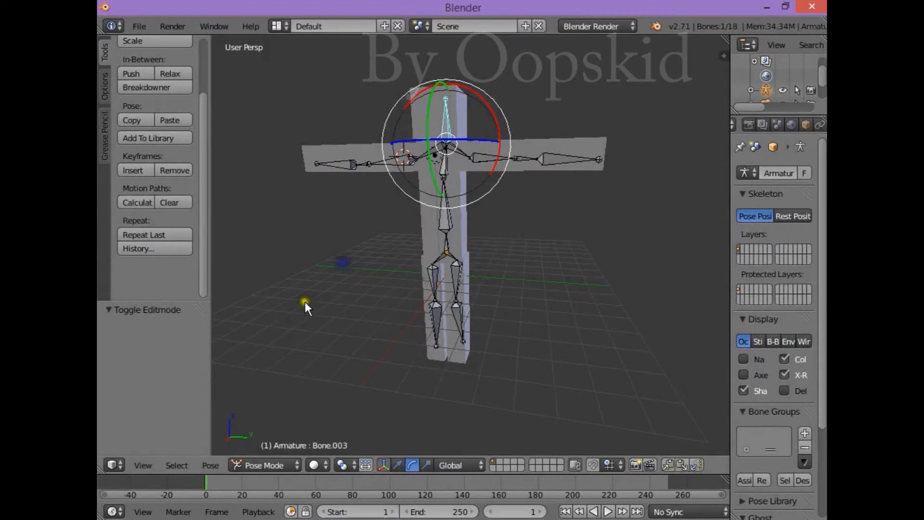
{"action": "middle_click_drag", "start_coordinate": [305, 301], "coordinate": [361, 330]}
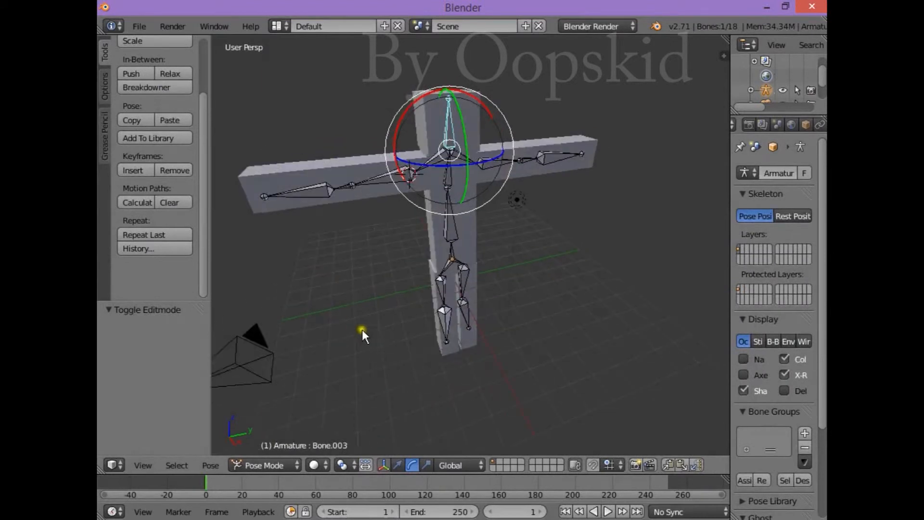
{"action": "right_click", "coordinate": [353, 188]}
{"action": "left_click_drag", "start_coordinate": [404, 175], "coordinate": [369, 183]}
{"action": "left_click_drag", "start_coordinate": [366, 126], "coordinate": [375, 143]}
{"action": "left_click_drag", "start_coordinate": [394, 215], "coordinate": [383, 127]}
- Rotate the opposite upper arm bone, Bone.005, in trackball mode by about -3.438° and -2.292°
{"action": "middle_click_drag", "start_coordinate": [474, 213], "coordinate": [464, 170]}
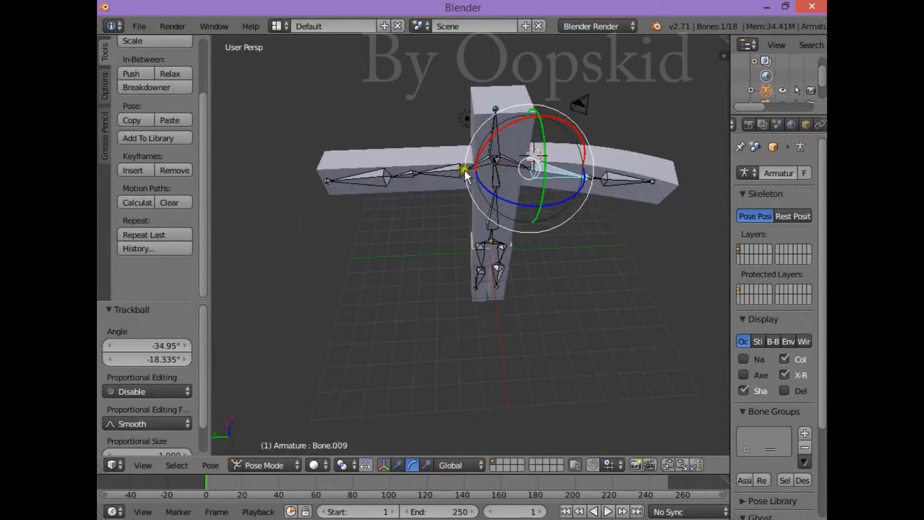
{"action": "right_click", "coordinate": [417, 175]}
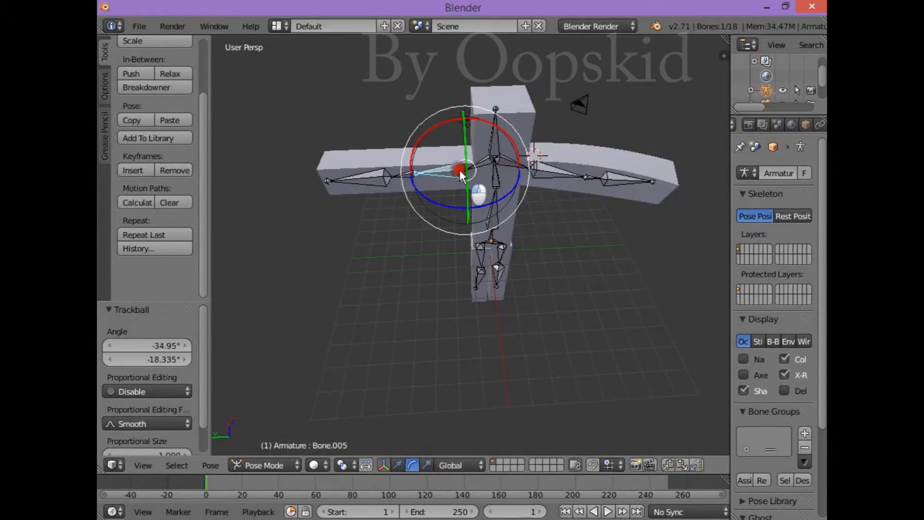
{"action": "key", "text": "r"}
{"action": "key", "text": "r"}
{"action": "mouse_move", "coordinate": [467, 162]}
{"action": "left_mouse_down"}
{"action": "mouse_move", "coordinate": [565, 120]}
{"action": "mouse_move", "coordinate": [592, 128]}
{"action": "mouse_move", "coordinate": [458, 149]}
{"action": "left_mouse_up"}
{"action": "mouse_move", "coordinate": [467, 184]}
{"action": "left_mouse_down"}
{"action": "mouse_move", "coordinate": [502, 134]}
{"action": "mouse_move", "coordinate": [543, 237]}
{"action": "mouse_move", "coordinate": [565, 251]}
{"action": "mouse_move", "coordinate": [490, 180]}
{"action": "mouse_move", "coordinate": [457, 166]}
{"action": "mouse_move", "coordinate": [458, 173]}
{"action": "left_mouse_up"}
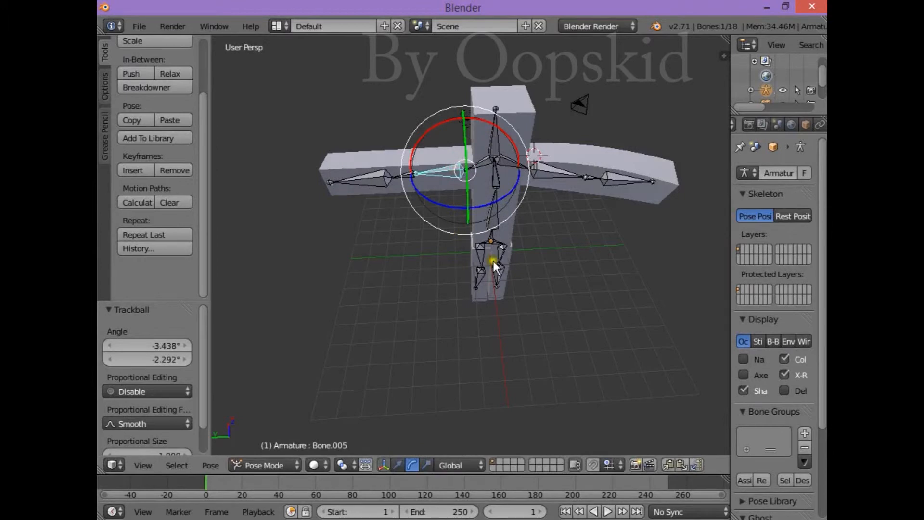
- Undo the test rotations of both upper arm bones and inspect the straightened arms
{"action": "key", "text": "ctrl+z"}
{"action": "key", "text": "ctrl+z"}
{"action": "key", "text": "ctrl+z"}
{"action": "middle_click_drag", "start_coordinate": [426, 308], "coordinate": [310, 286]}
{"action": "middle_click_drag", "start_coordinate": [394, 340], "coordinate": [495, 353]}
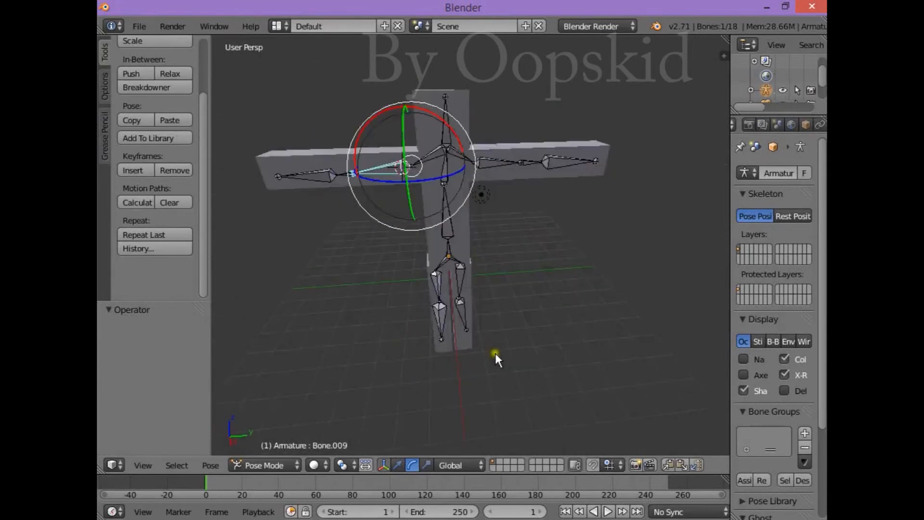
- Return the armature to Object Mode and select the player mesh
{"action": "left_click", "coordinate": [265, 465]}
{"action": "left_click", "coordinate": [268, 451]}
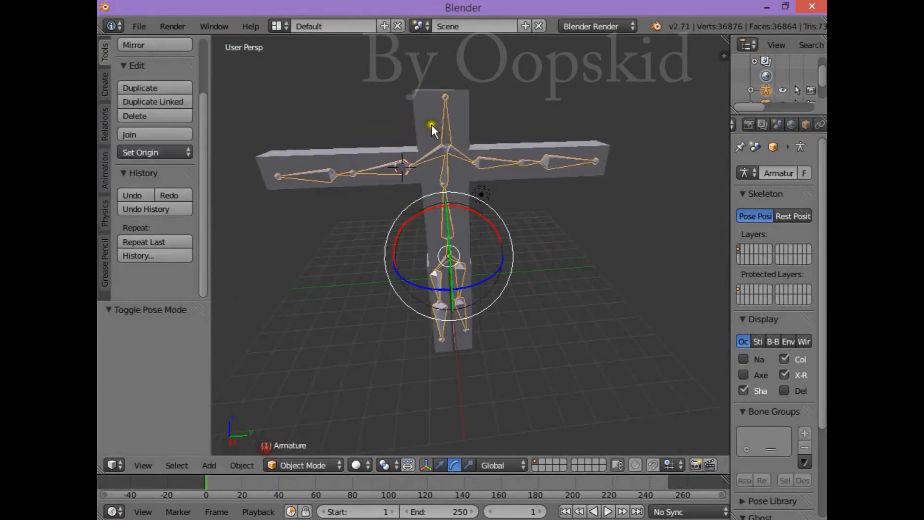
{"action": "right_click", "coordinate": [426, 114]}
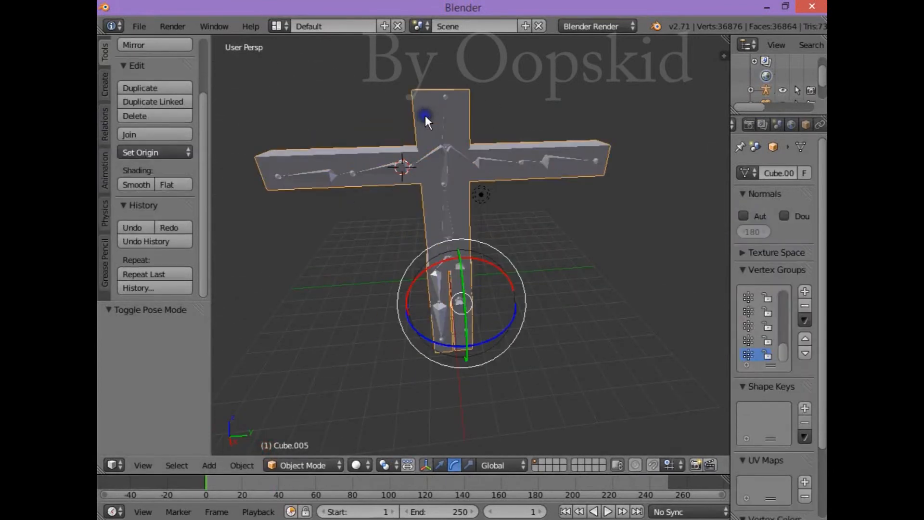
- Switch the 3D manipulator on the player mesh from rotation to translation handles
{"action": "left_click", "coordinate": [427, 466]}
{"action": "key", "text": "alt+space"}
{"action": "key", "text": "Escape"}
{"action": "left_click", "coordinate": [428, 469]}
{"action": "left_click", "coordinate": [439, 465]}
{"action": "mouse_move", "coordinate": [515, 295]}
{"action": "left_mouse_down"}
{"action": "mouse_move", "coordinate": [723, 284]}
{"action": "mouse_move", "coordinate": [235, 281]}
{"action": "mouse_move", "coordinate": [662, 279]}
{"action": "mouse_move", "coordinate": [497, 290]}
{"action": "mouse_move", "coordinate": [509, 284]}
{"action": "left_mouse_up"}
{"action": "middle_click_drag", "start_coordinate": [508, 284], "coordinate": [605, 260]}
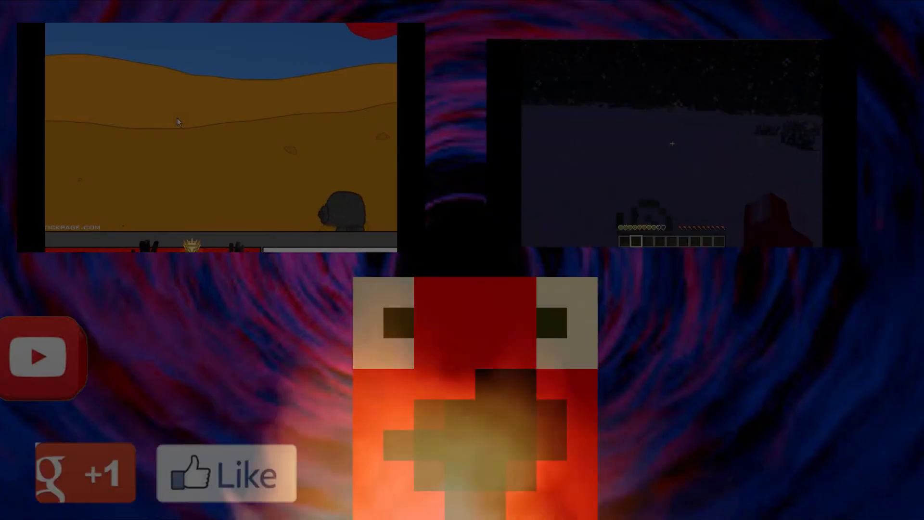